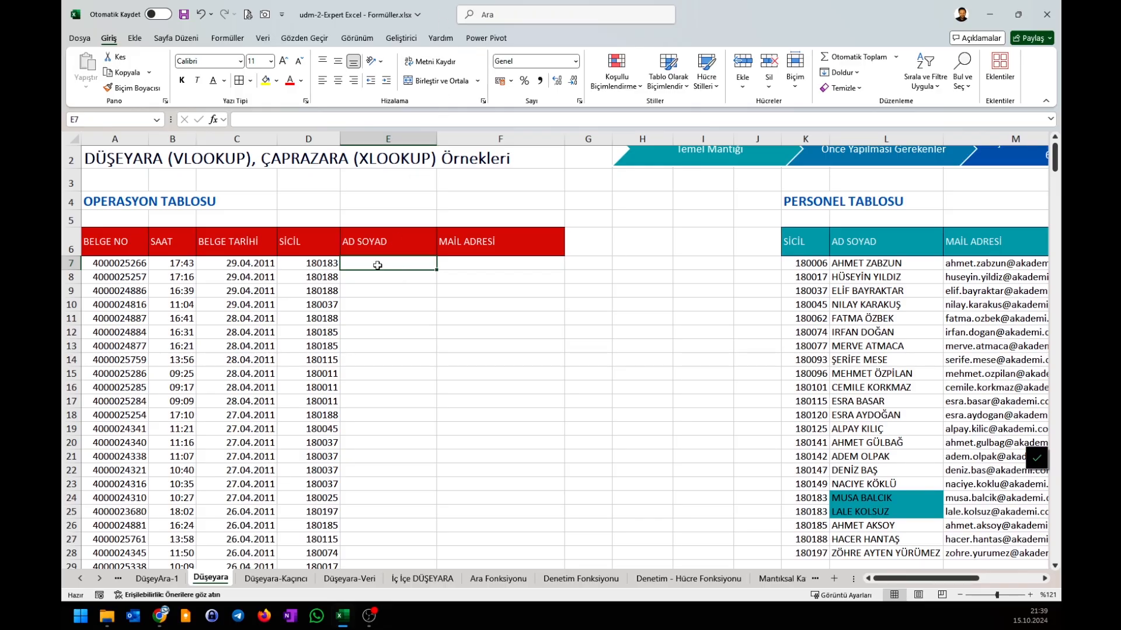
# Begin a formula in cell E7, the first row of the AD SOYAD column
pyautogui.write('=')
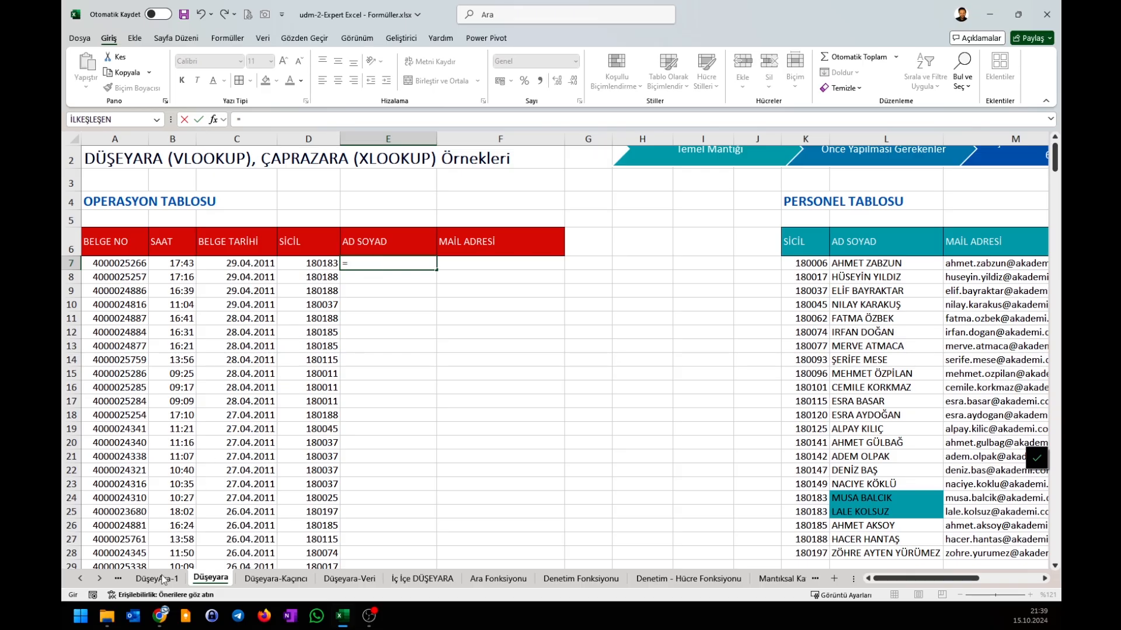
# Switch to Google Sheets, examine the BELGE NO to SİCİL data on the ÇaprazAra sheet, and return to Excel
pyautogui.click(159, 616)
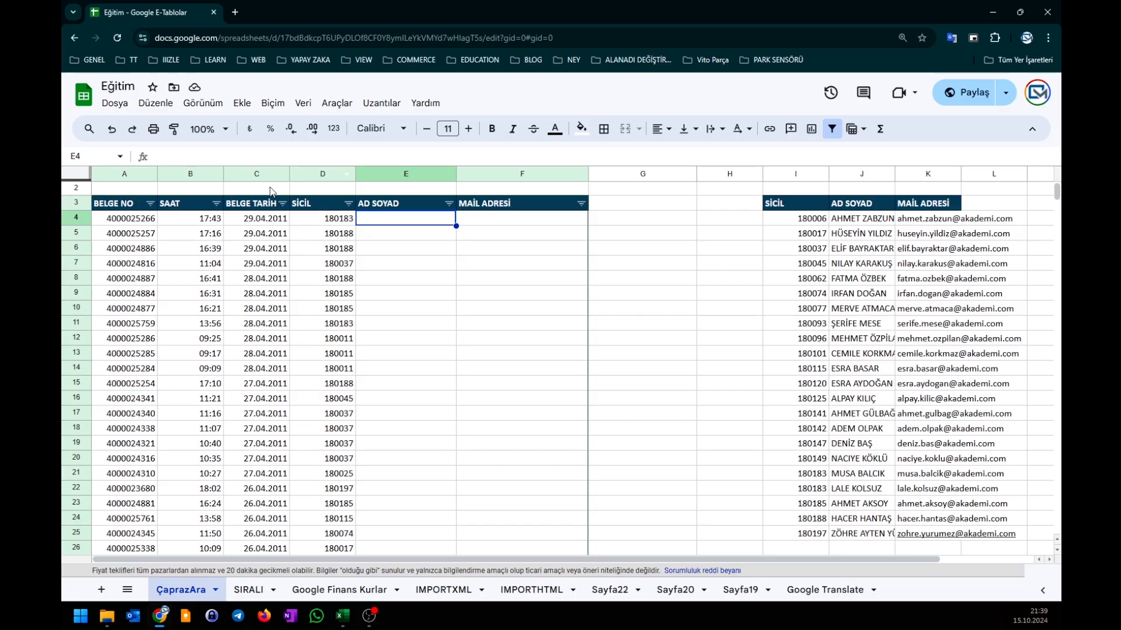
pyautogui.click(122, 206)
pyautogui.moveTo(127, 218); pyautogui.dragTo(341, 459)
pyautogui.click(257, 279)
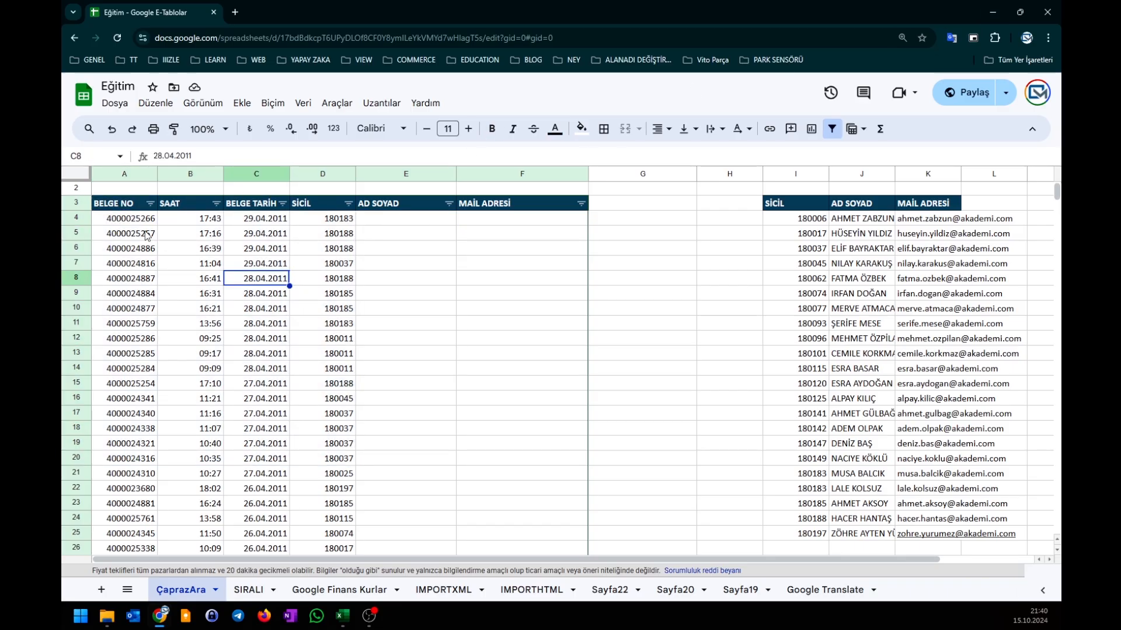
pyautogui.moveTo(125, 219); pyautogui.dragTo(333, 415)
pyautogui.click(404, 219)
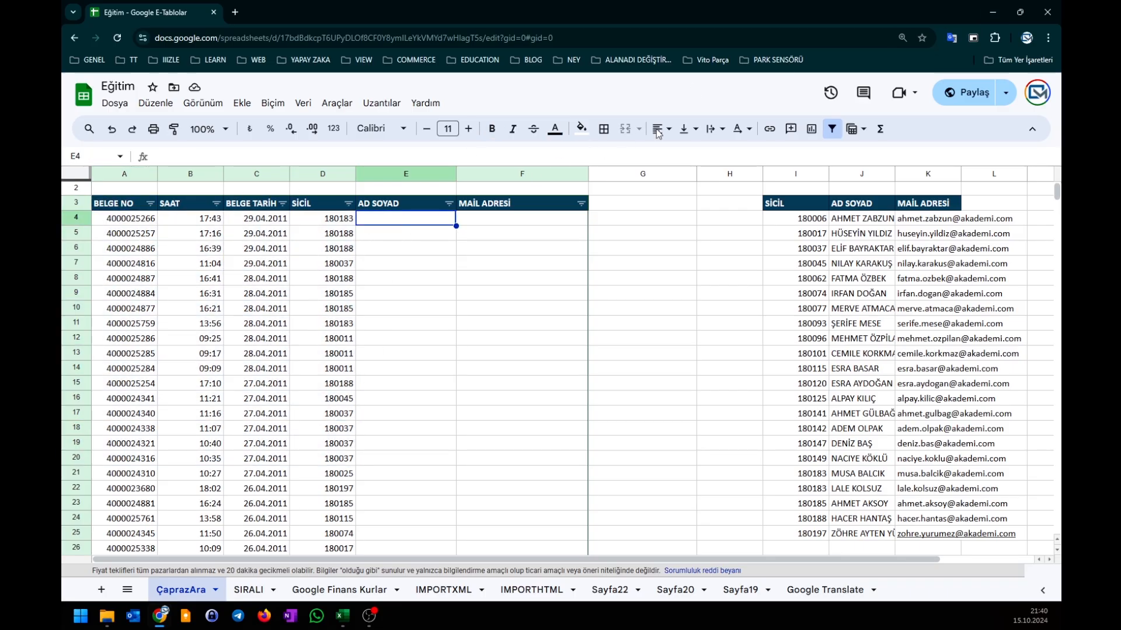
pyautogui.click(994, 11)
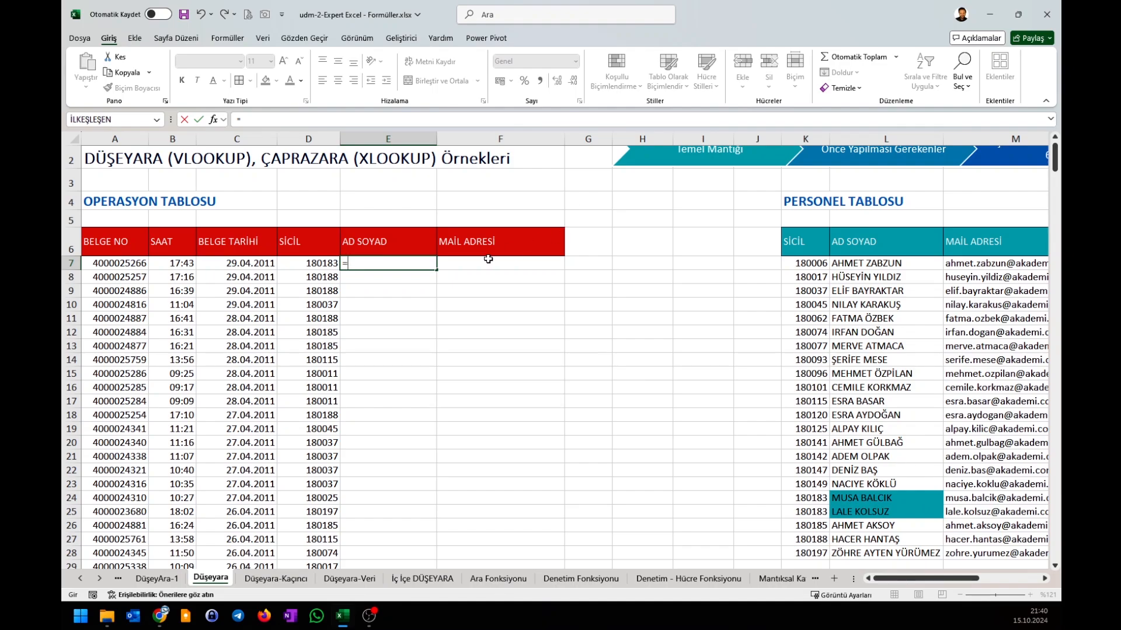
# Enter the ÇAPRAZARA function in E7 with D7 as lookup value and the absolute SİCİL range $K$7:$K$28 as lookup array
pyautogui.write('ça')
pyautogui.press('Tab')
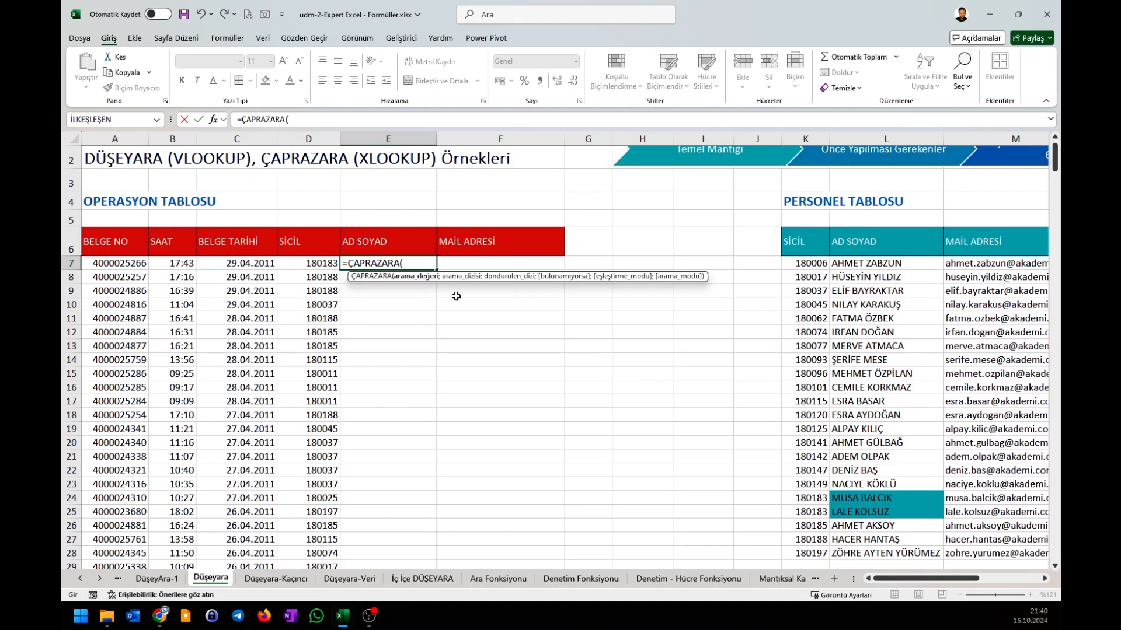
pyautogui.click(319, 264)
pyautogui.write(';')
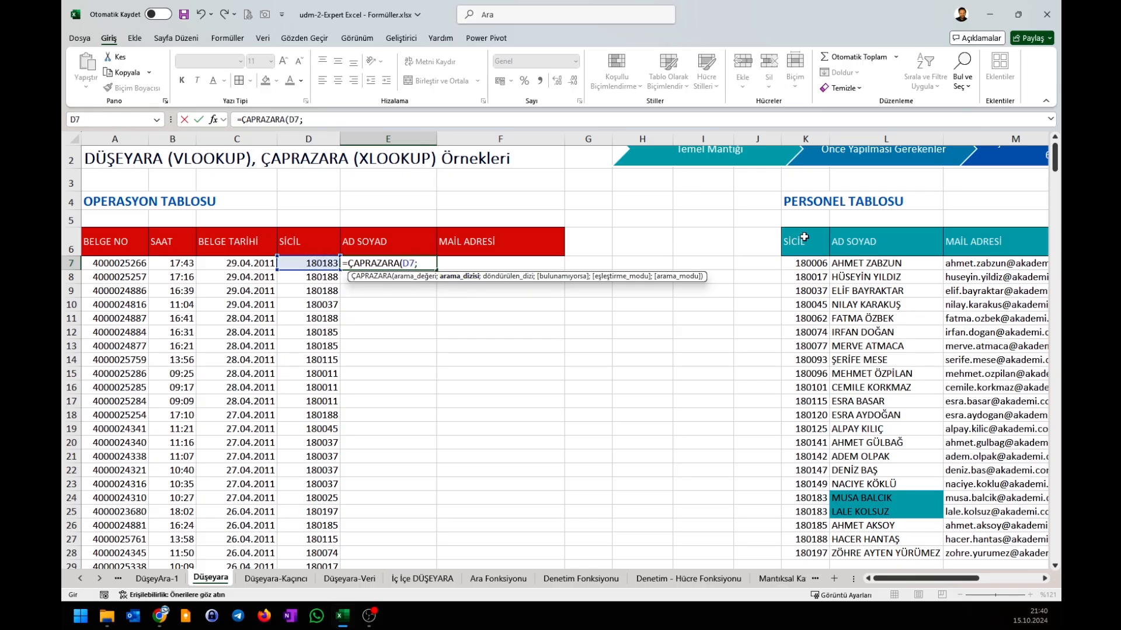
pyautogui.doubleClick(1045, 578)
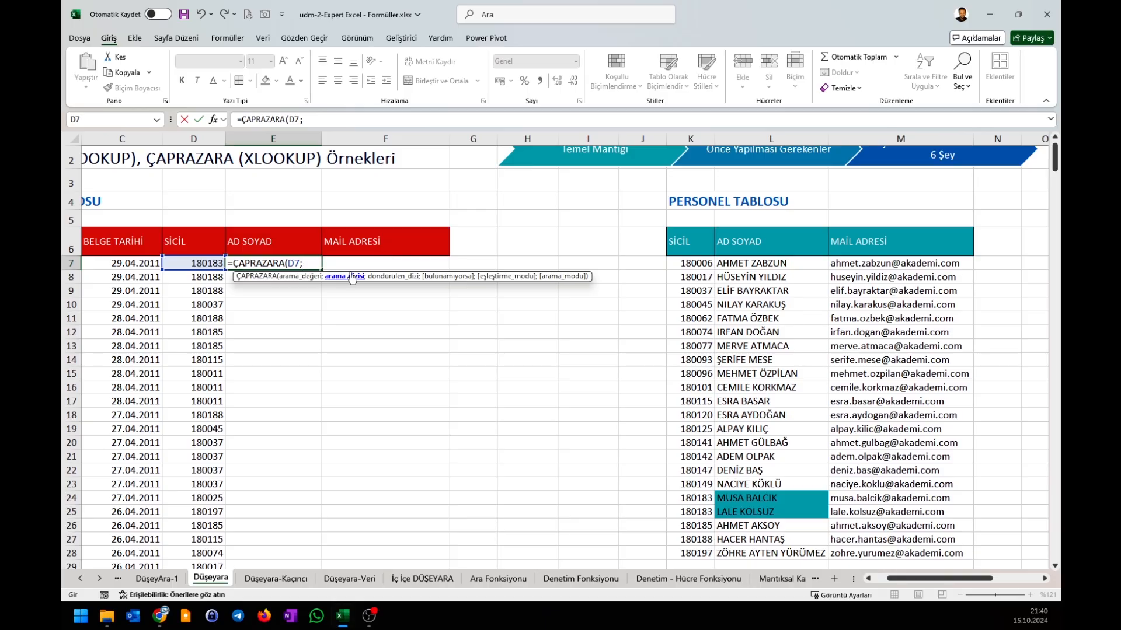
pyautogui.moveTo(689, 264); pyautogui.dragTo(687, 489)
pyautogui.scroll(2, 235, 221)
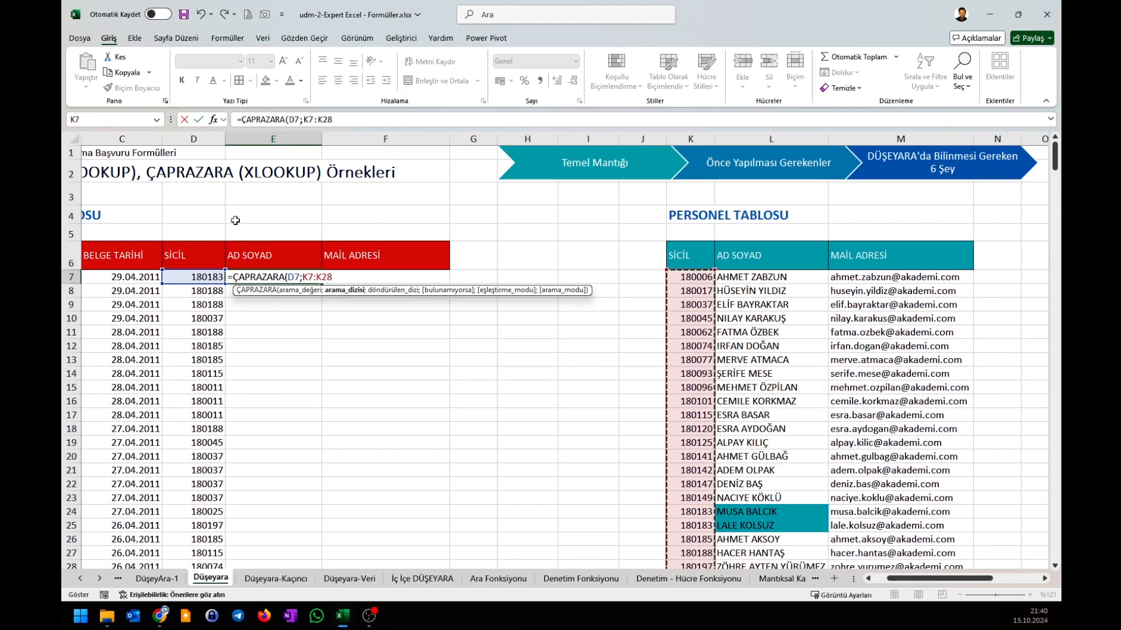
pyautogui.press('F4')
pyautogui.write(';')
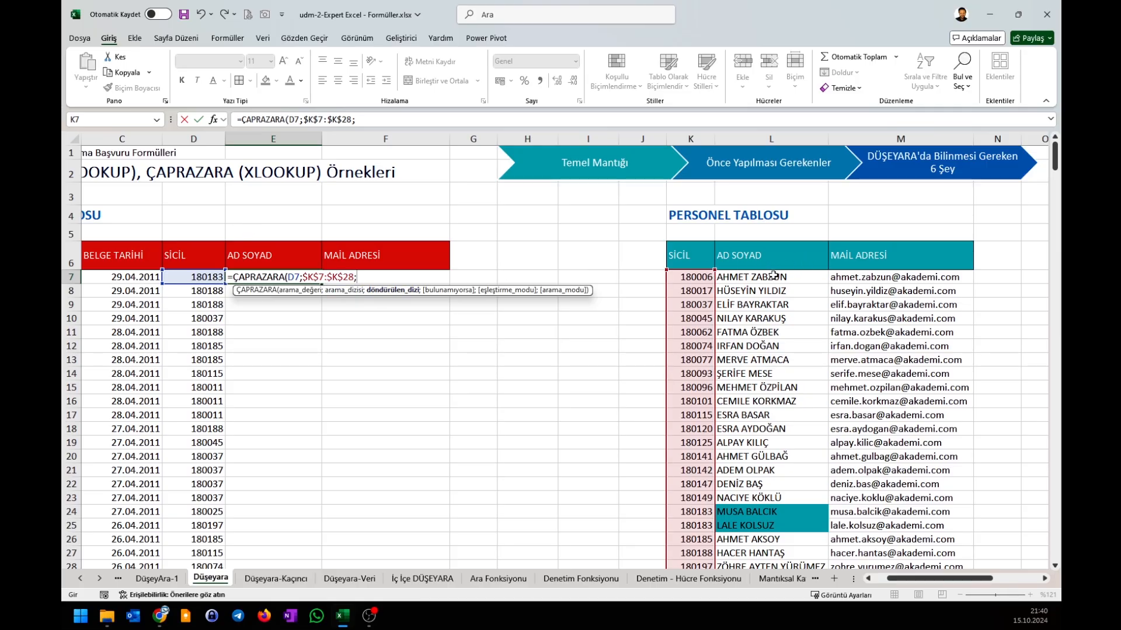
# Try the mismatched ranges L11:L33 and L8:L30 in the personnel table's AD SOYAD column as the return array
pyautogui.moveTo(773, 277); pyautogui.dragTo(765, 475)
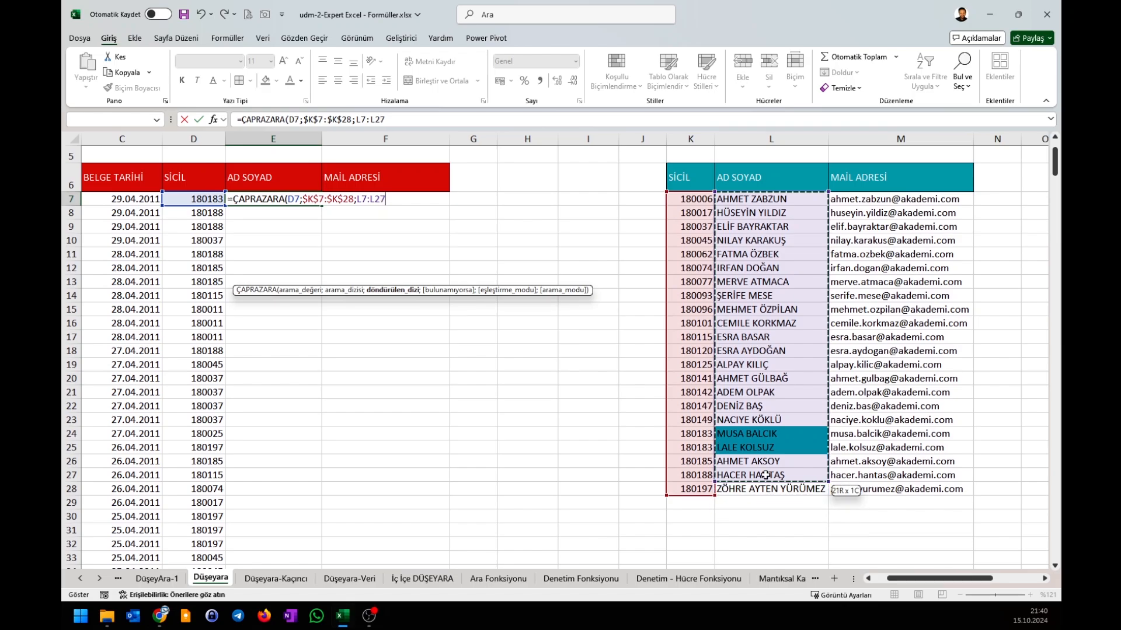
pyautogui.moveTo(770, 254); pyautogui.dragTo(752, 553)
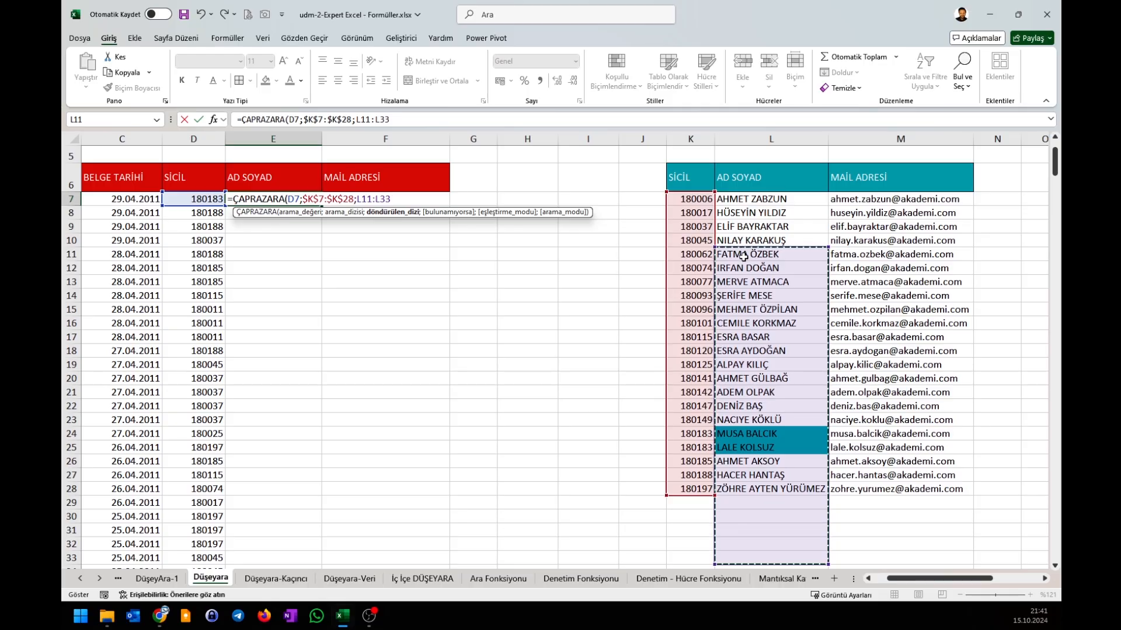
pyautogui.moveTo(769, 213); pyautogui.dragTo(751, 518)
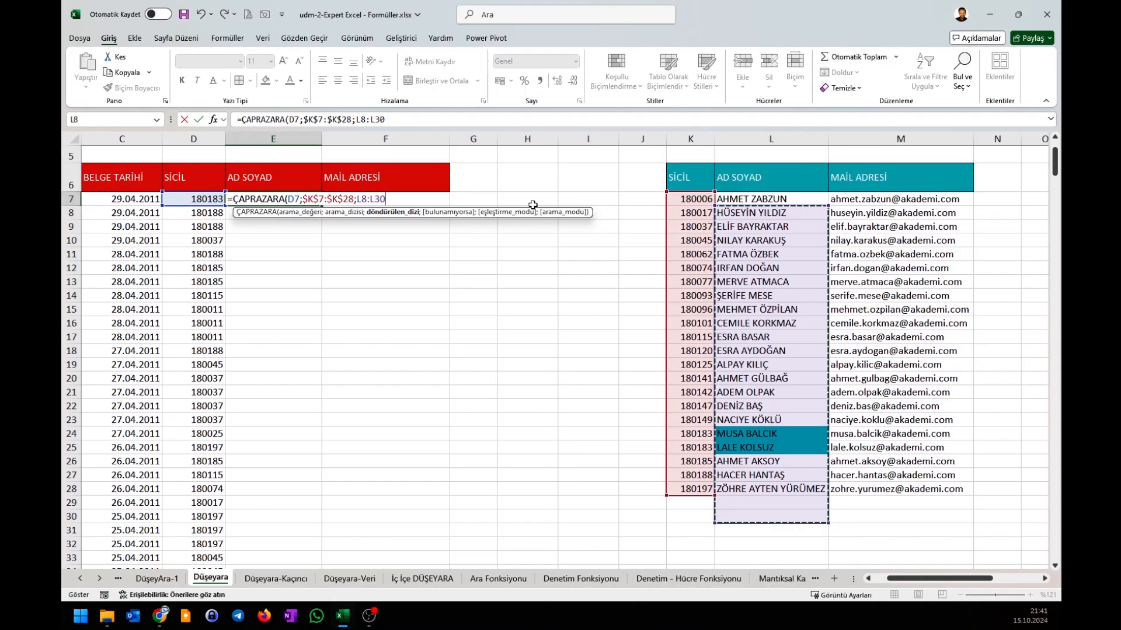
pyautogui.press('BackSpace')
pyautogui.press('BackSpace')
# Set the return array to the personnel table's AD SOYAD range as the absolute reference $L$7:$L$28
pyautogui.moveTo(771, 199); pyautogui.dragTo(770, 489)
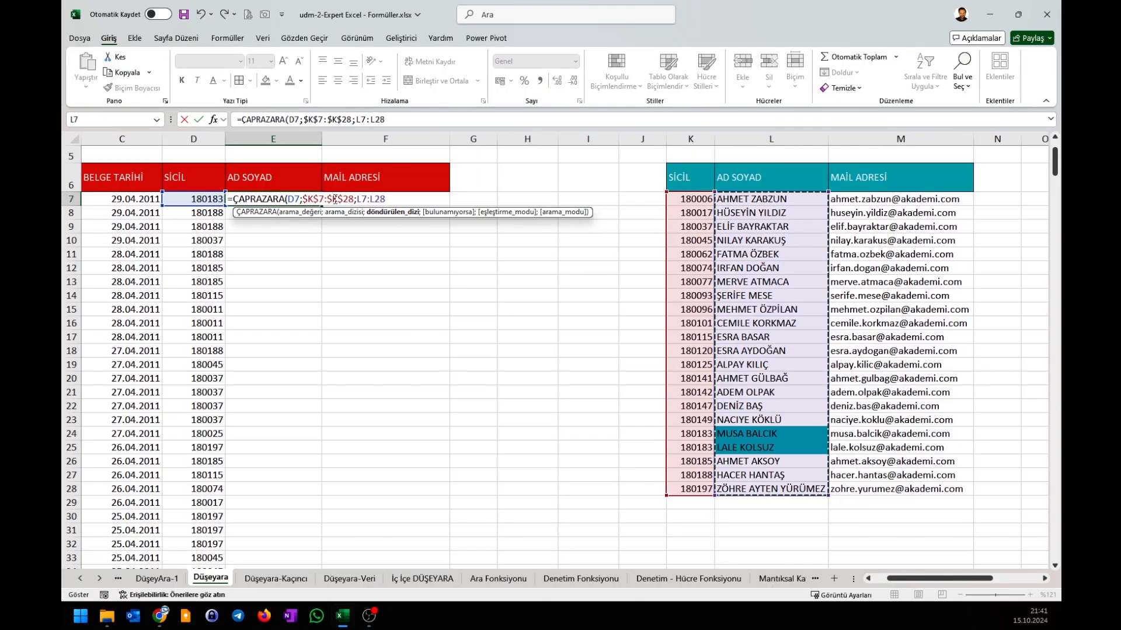
pyautogui.moveTo(361, 199); pyautogui.dragTo(375, 201)
pyautogui.press('F4')
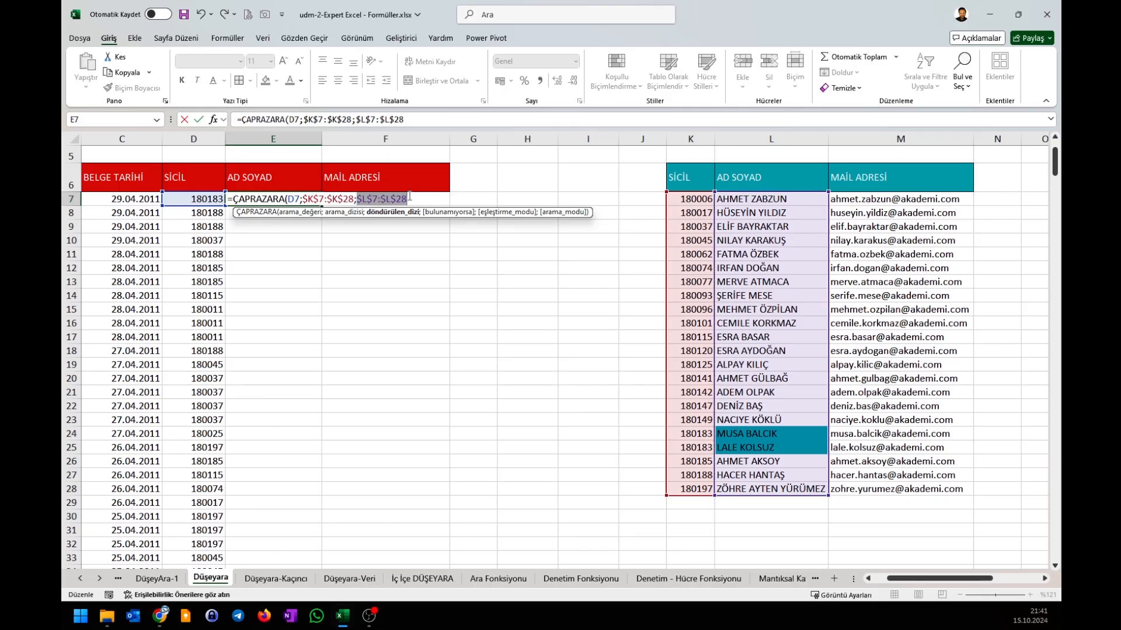
pyautogui.write(';')
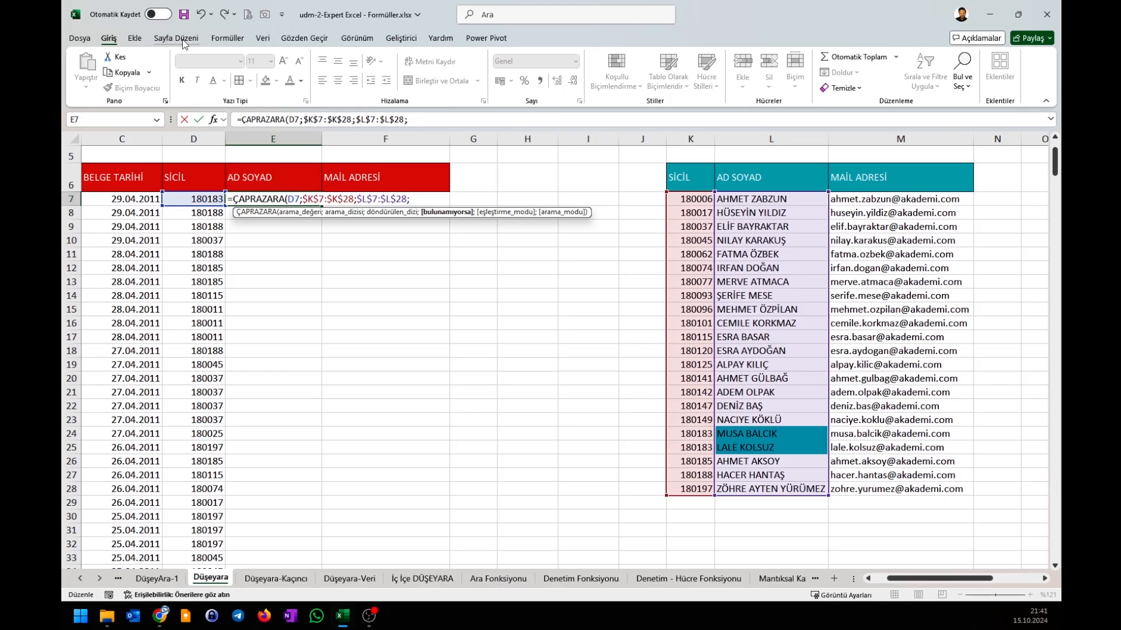
# Complete the formula with "Bulamadım" as not-found text, exact match (0) and first-to-last search (1), and fill it down the AD SOYAD column
pyautogui.write('"Bulamadım";')
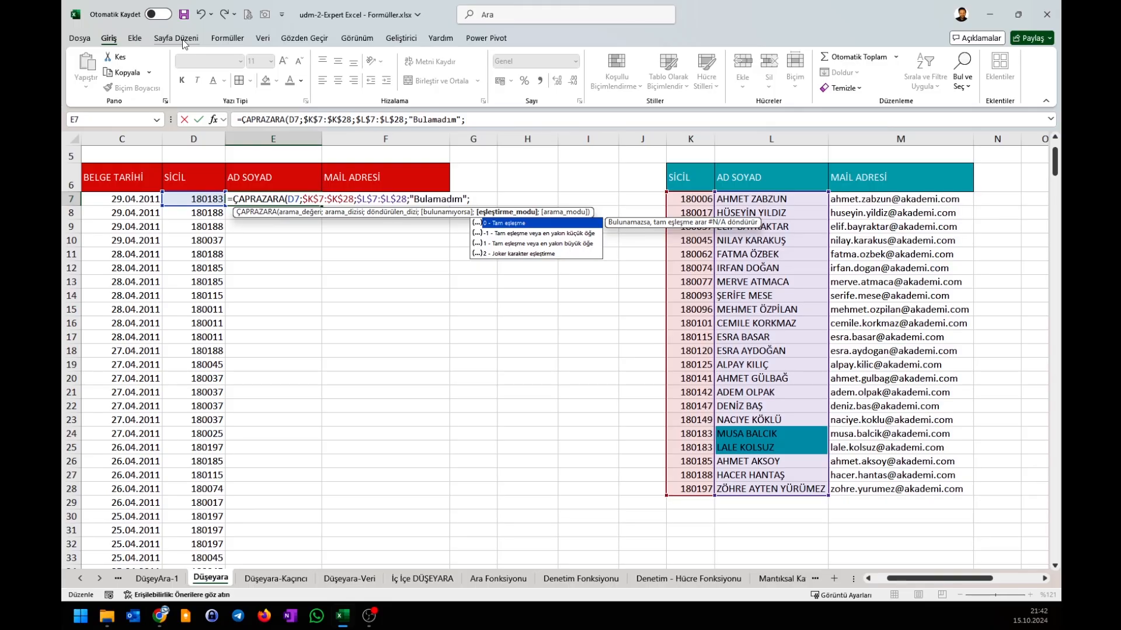
pyautogui.doubleClick(501, 224)
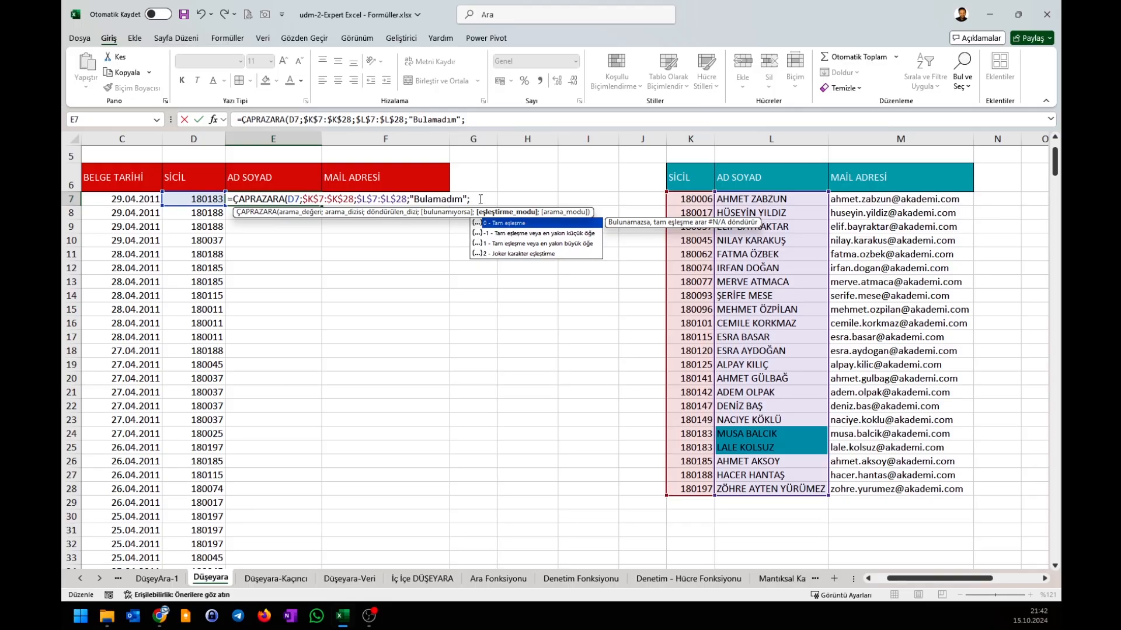
pyautogui.write(';')
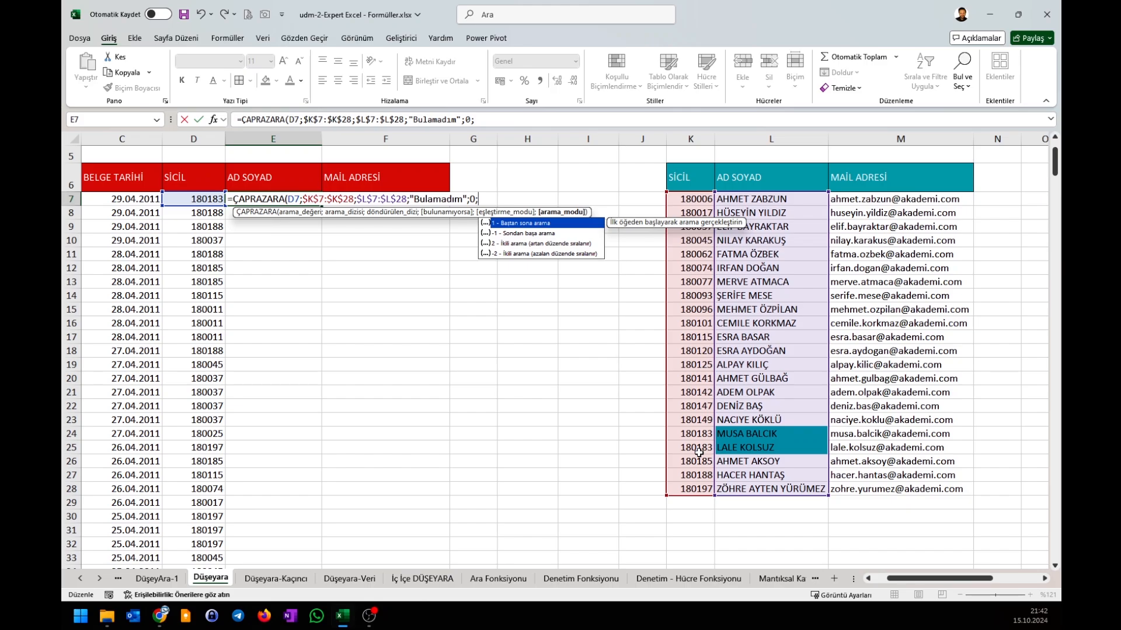
pyautogui.click(491, 202)
pyautogui.doubleClick(505, 222)
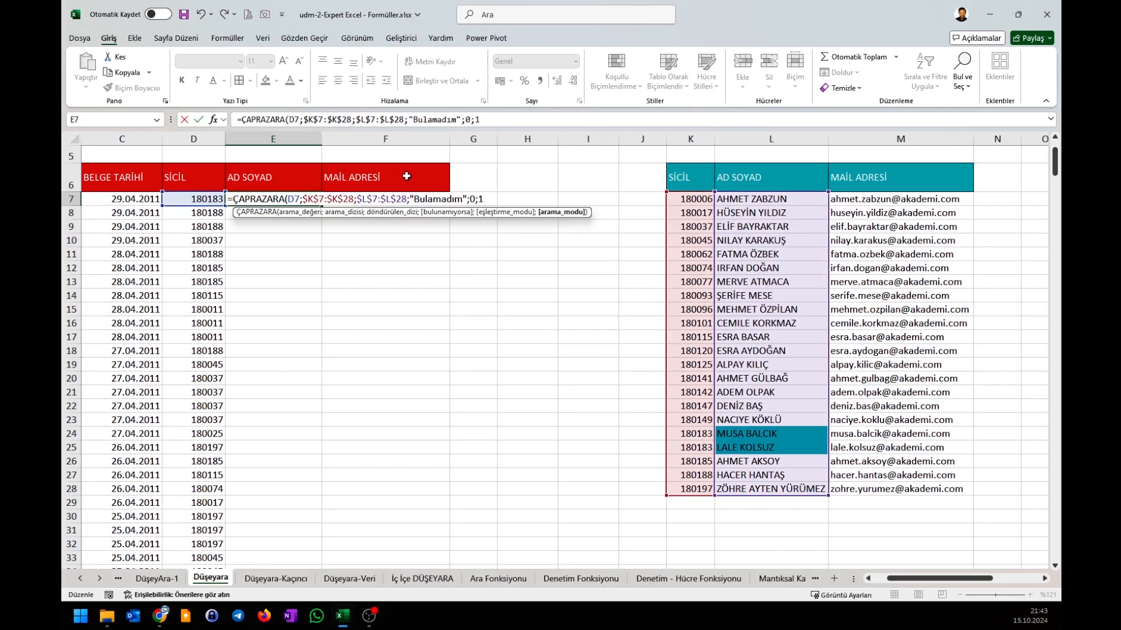
pyautogui.write('-')
pyautogui.press('BackSpace')
pyautogui.write(')')
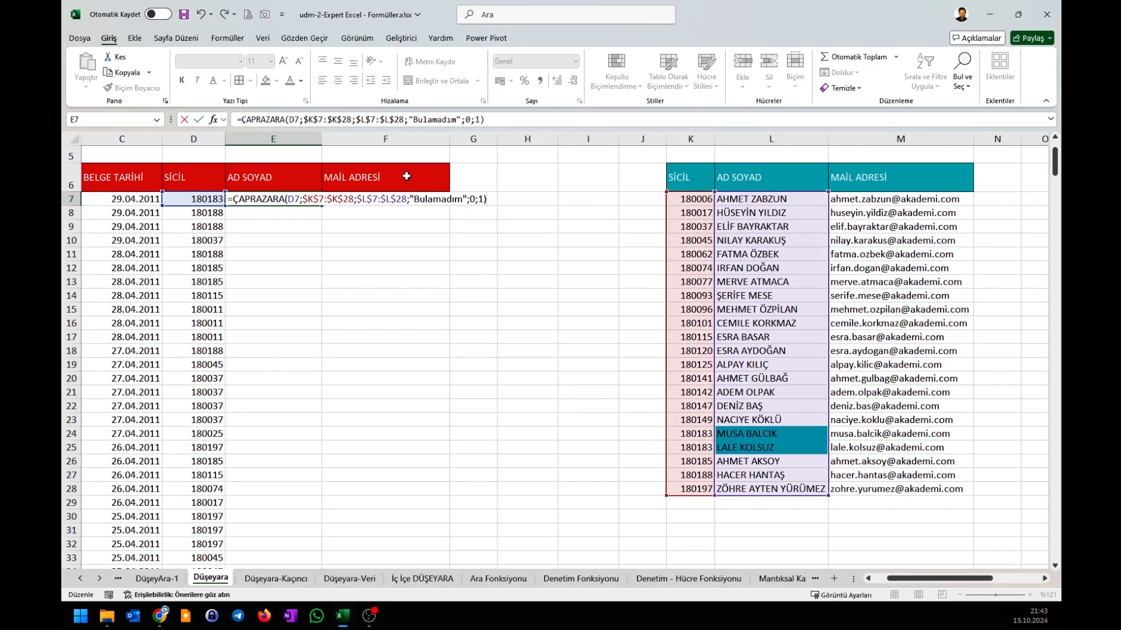
pyautogui.hotkey('ctrl', 'Return')
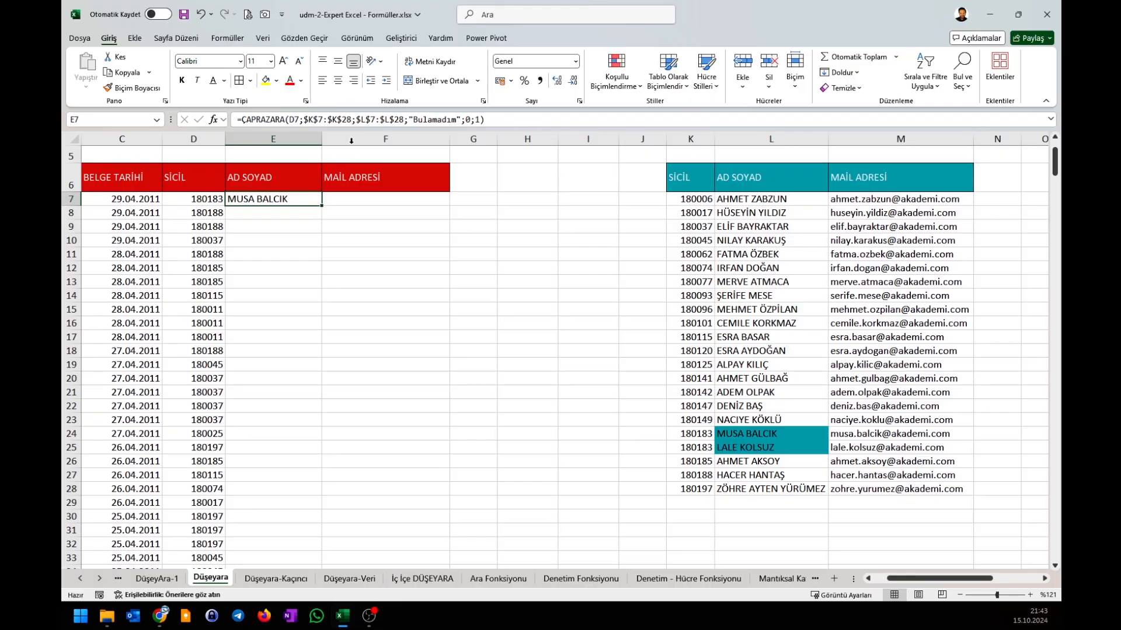
pyautogui.doubleClick(319, 209)
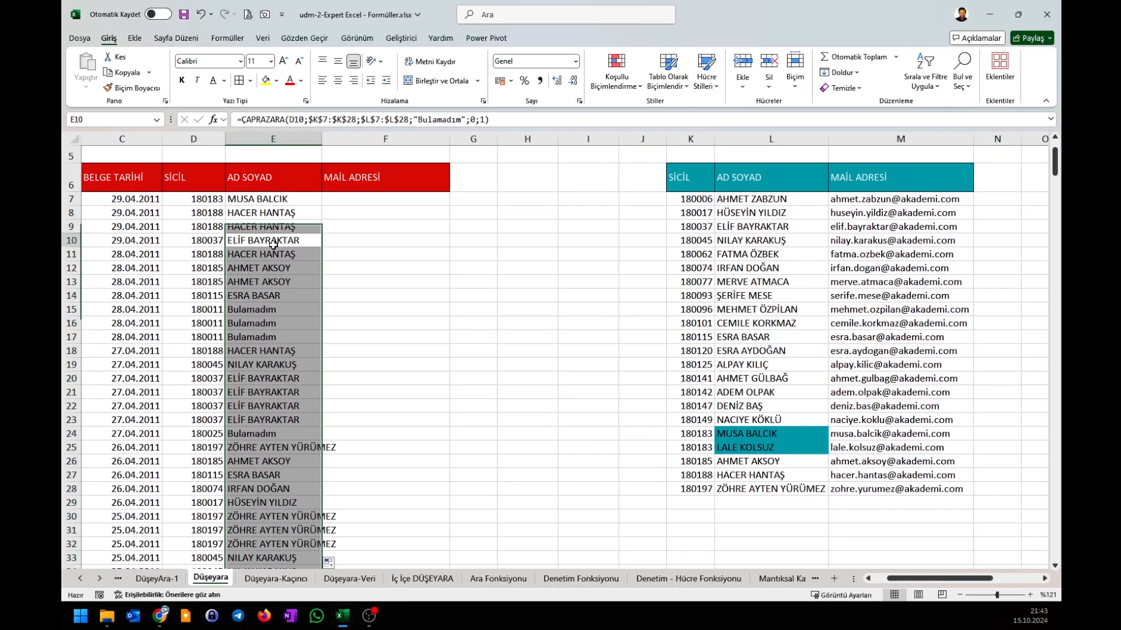
# Inspect the formula in E15 and compare the result in E7 with the matching SİCİL entry in the personnel table
pyautogui.click(266, 310)
pyautogui.doubleClick(266, 311)
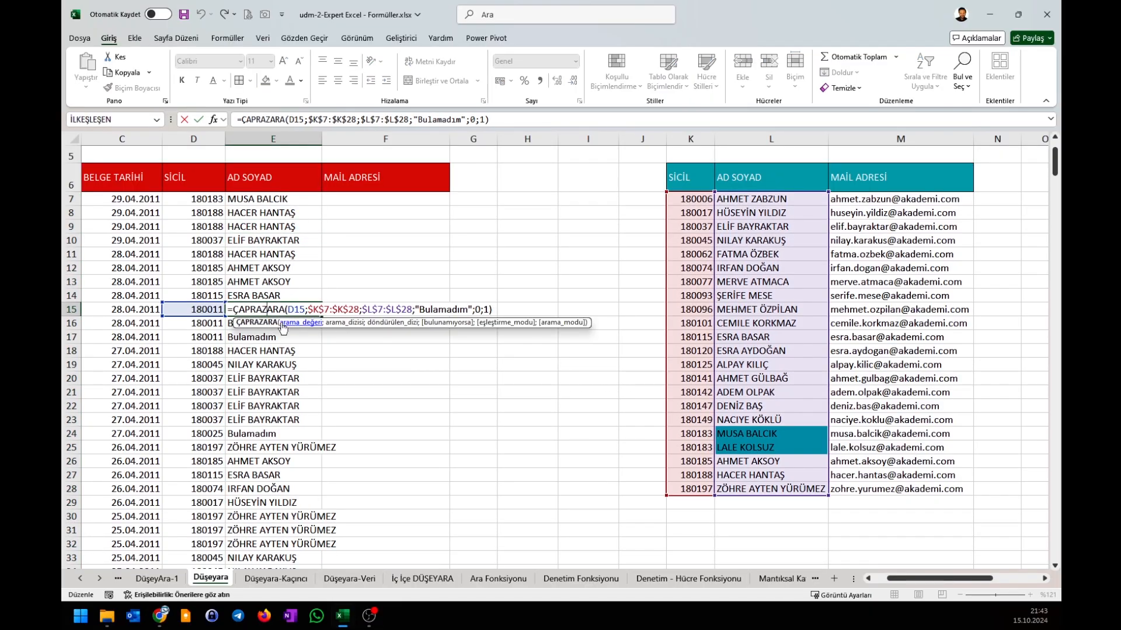
pyautogui.doubleClick(257, 324)
pyautogui.press('Escape')
pyautogui.click(240, 199)
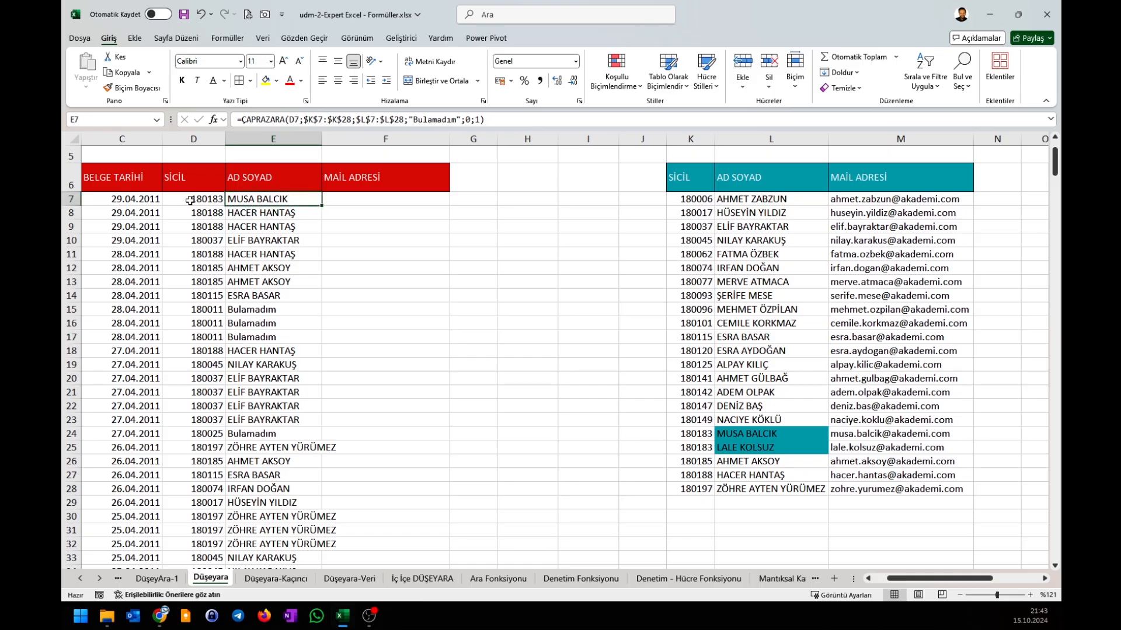
pyautogui.click(707, 432)
pyautogui.moveTo(681, 213); pyautogui.dragTo(677, 430)
# Change the search mode in E7's formula to last-to-first (-1) and fill the formula down the AD SOYAD column
pyautogui.doubleClick(276, 201)
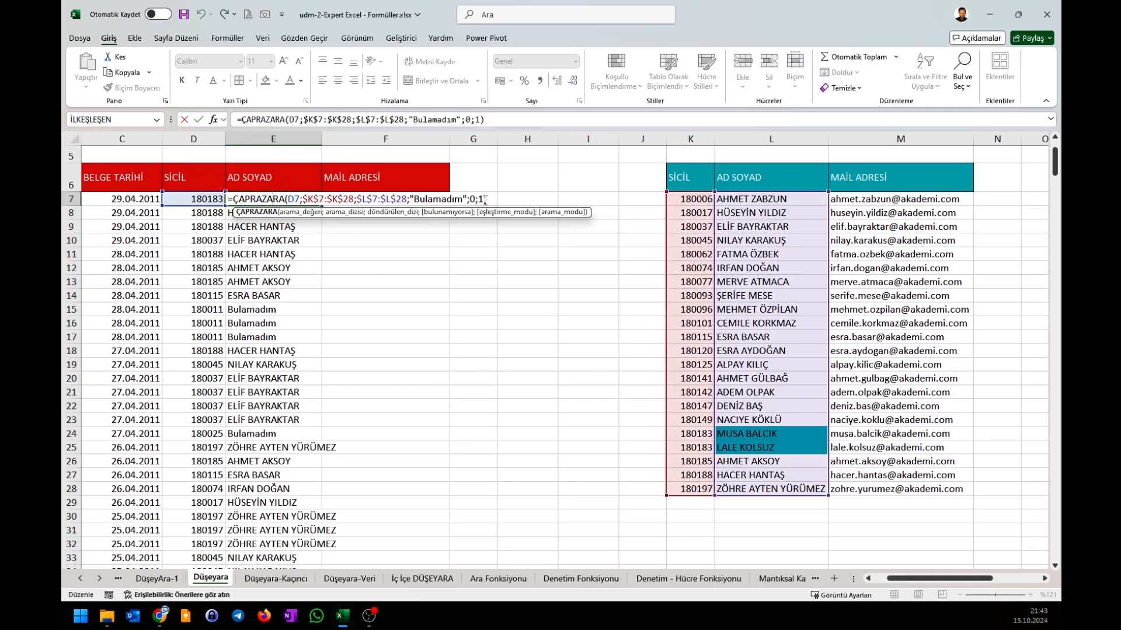
pyautogui.press('BackSpace')
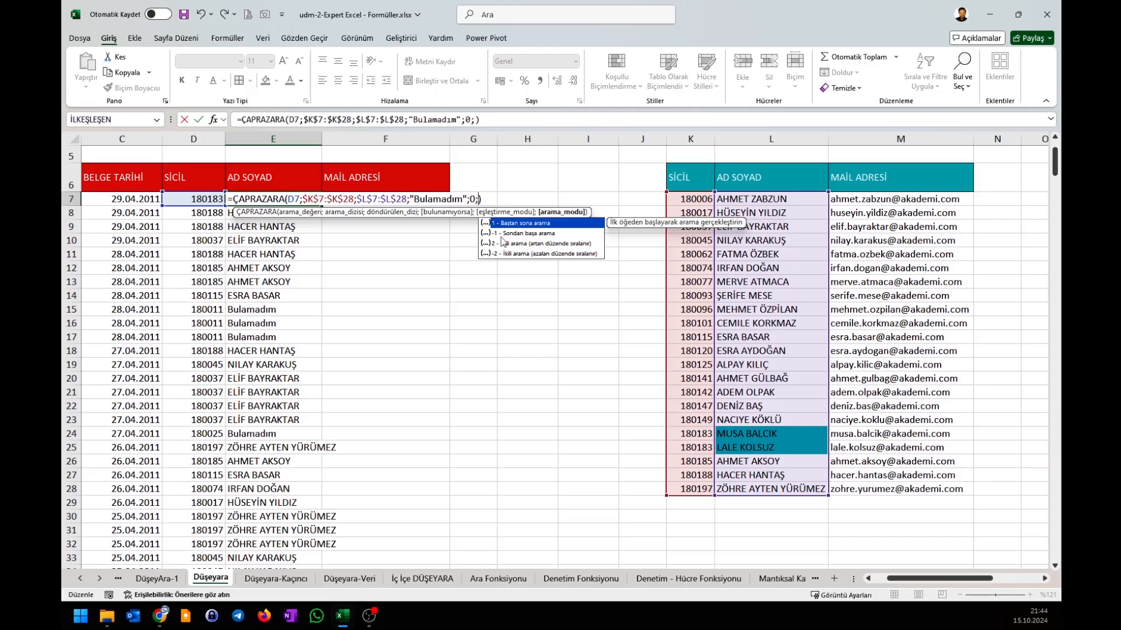
pyautogui.doubleClick(501, 233)
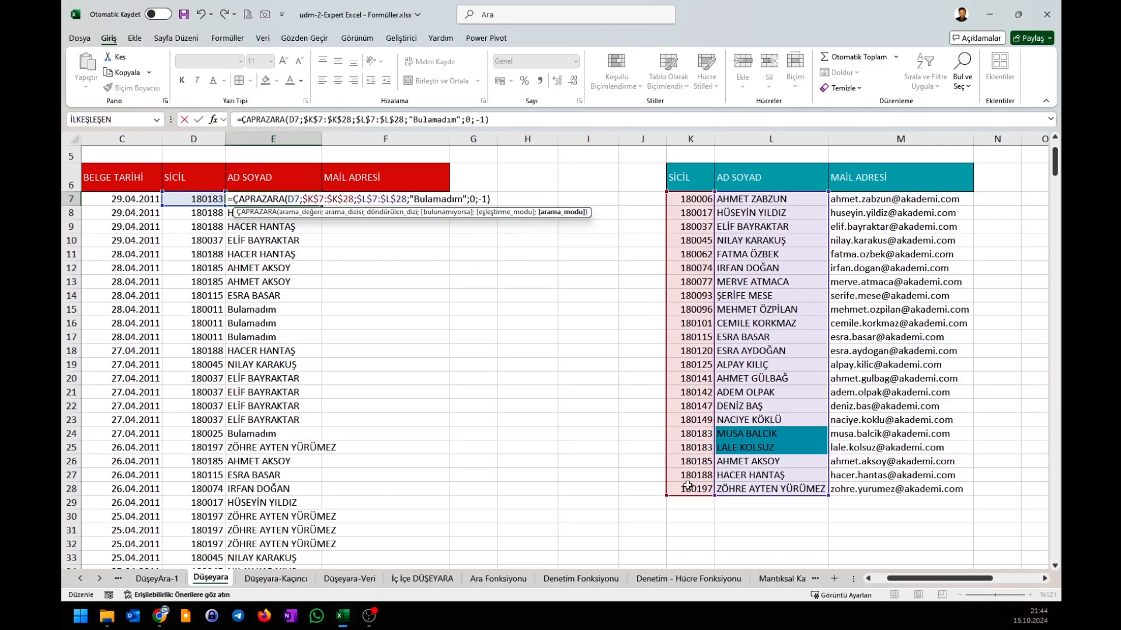
pyautogui.hotkey('ctrl', 'Return')
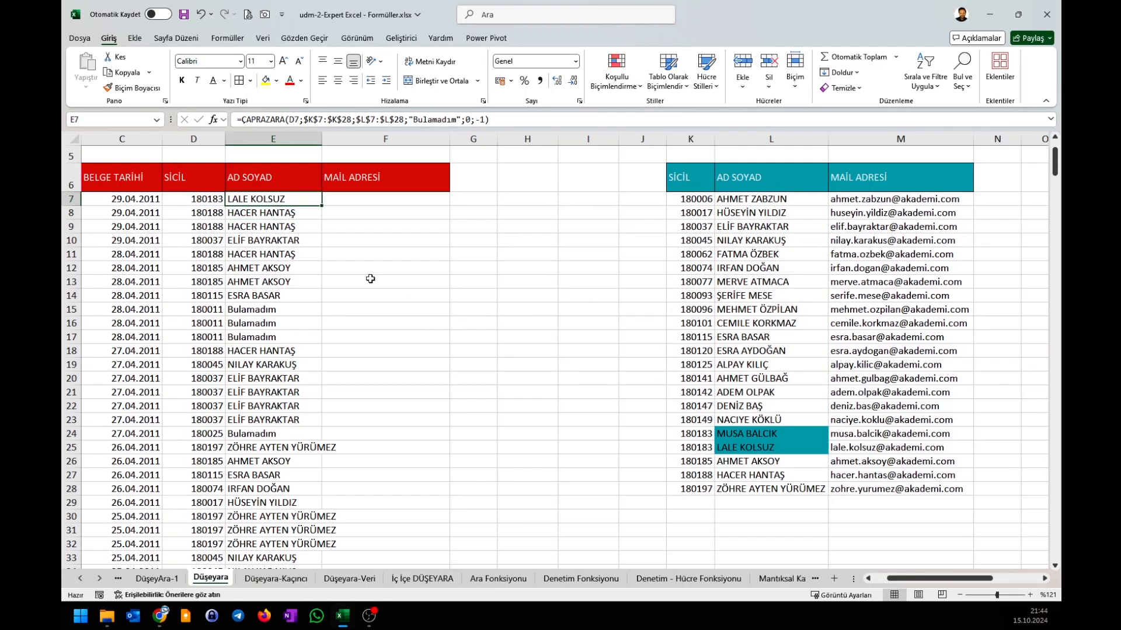
pyautogui.doubleClick(323, 208)
pyautogui.moveTo(193, 198); pyautogui.dragTo(273, 199)
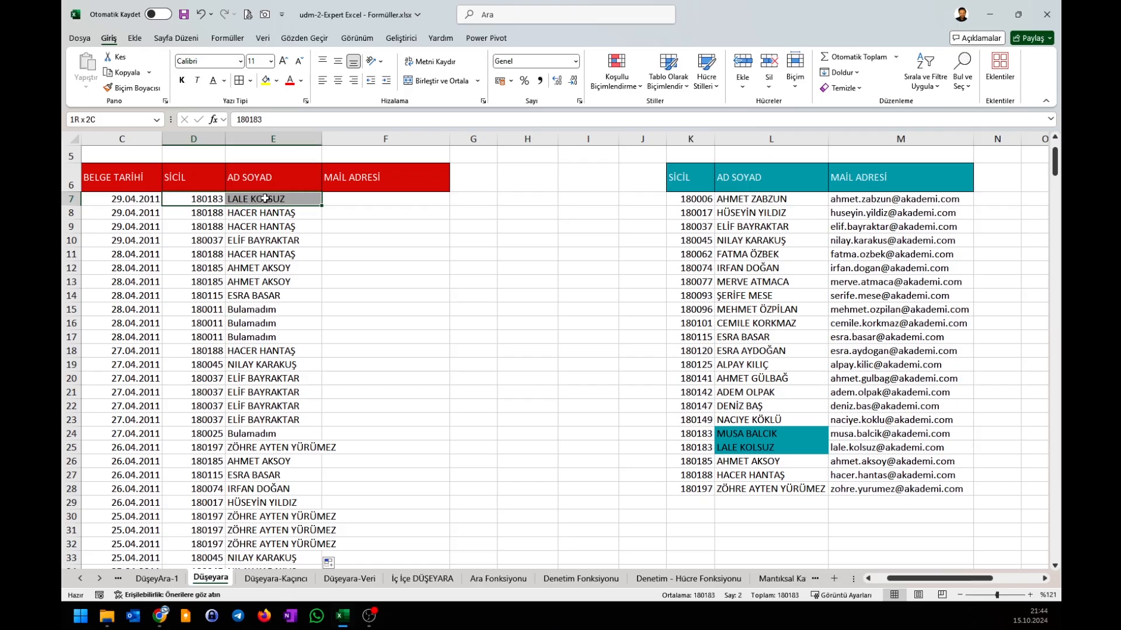
# Start a ÇAPRAZARA formula in F7 that looks up D7 in the SİCİL range K7:K28 and returns from the MAİL ADRESİ range M7:M28
pyautogui.click(353, 200)
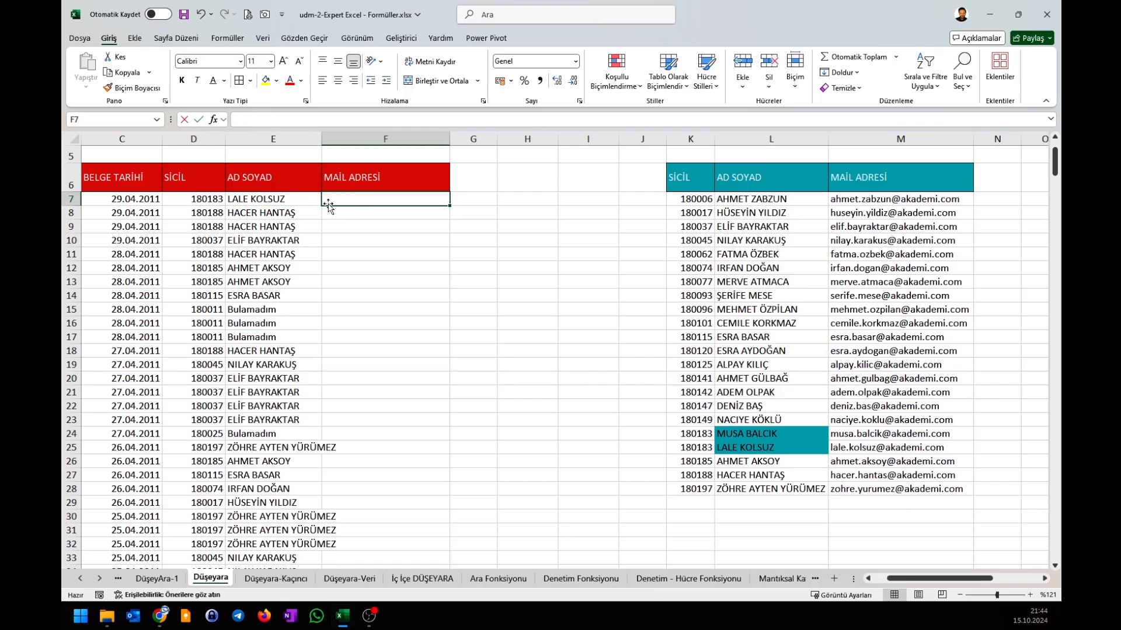
pyautogui.write('=çap')
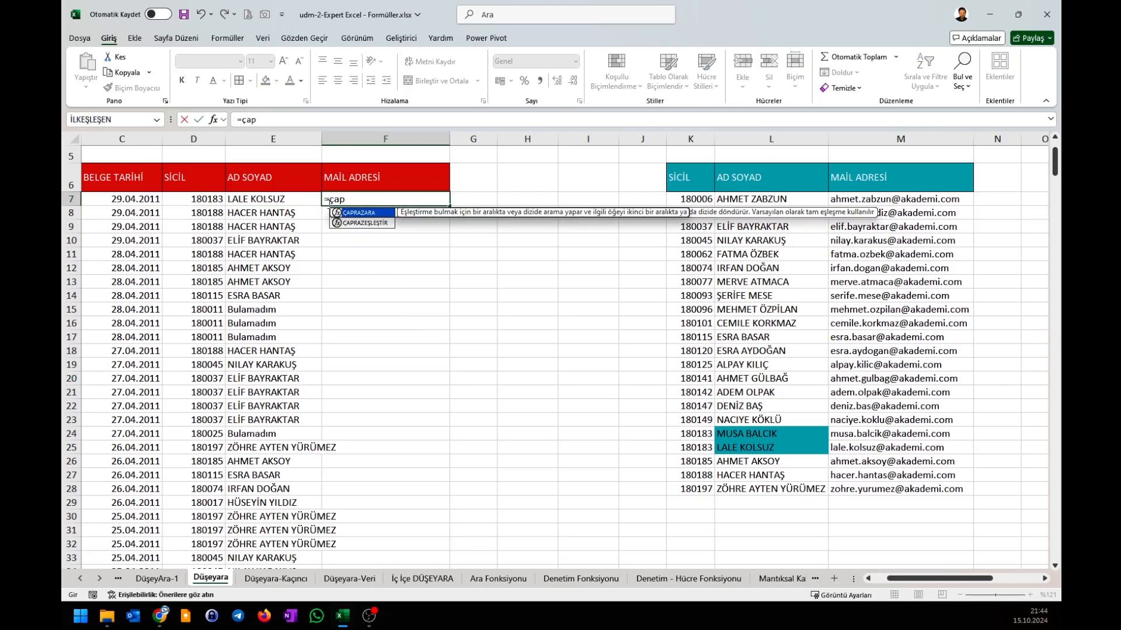
pyautogui.press('Tab')
pyautogui.click(193, 200)
pyautogui.write(';')
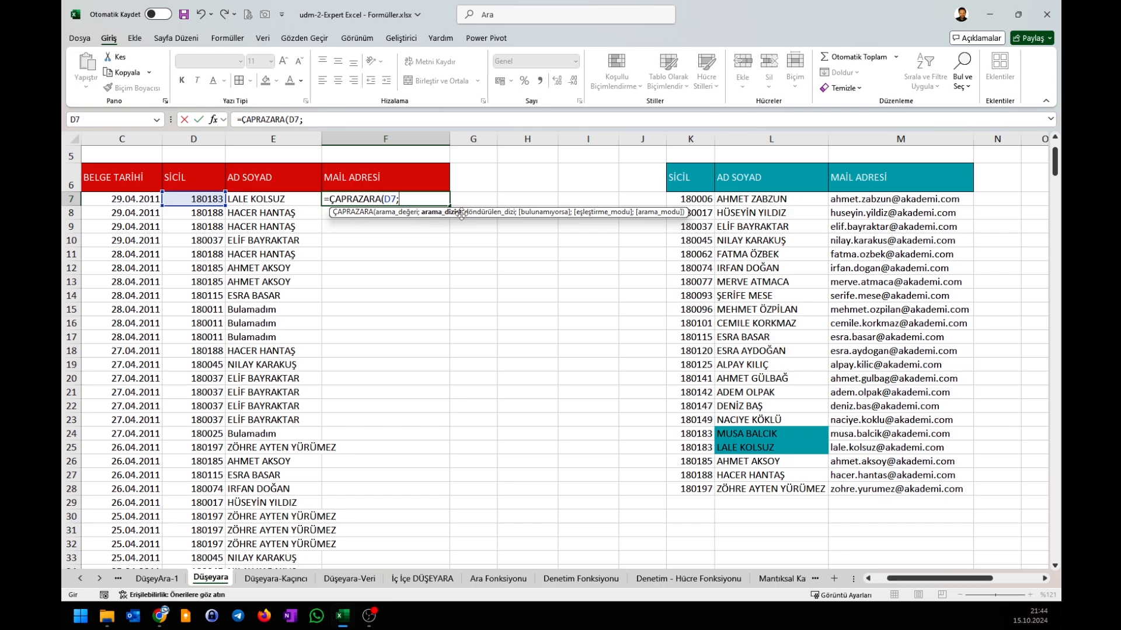
pyautogui.moveTo(696, 197); pyautogui.dragTo(695, 489)
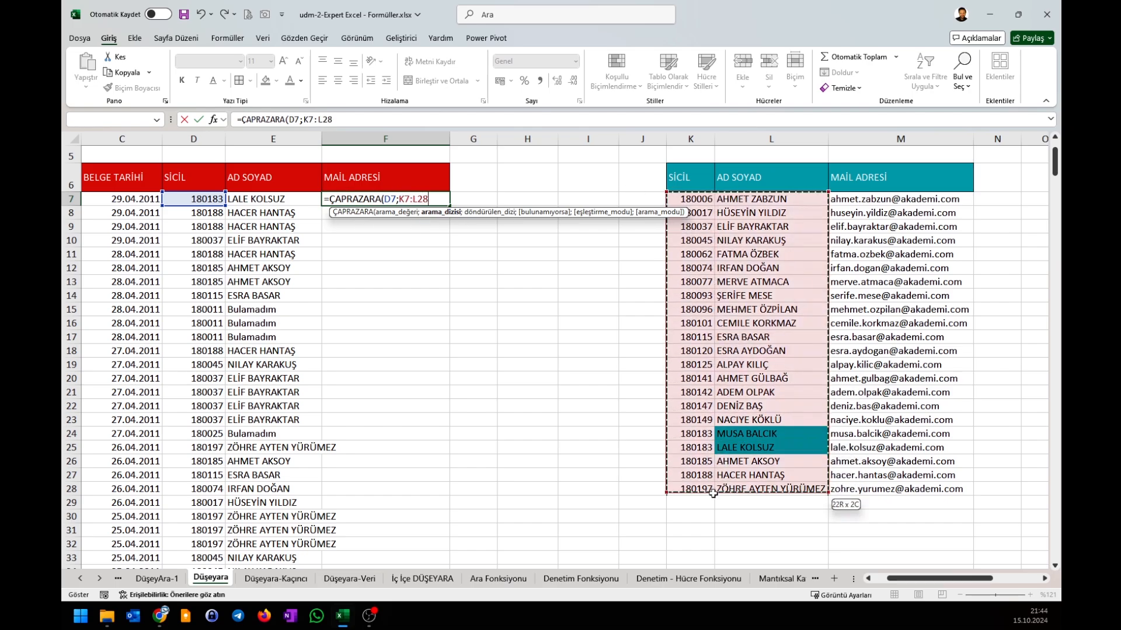
pyautogui.write(';')
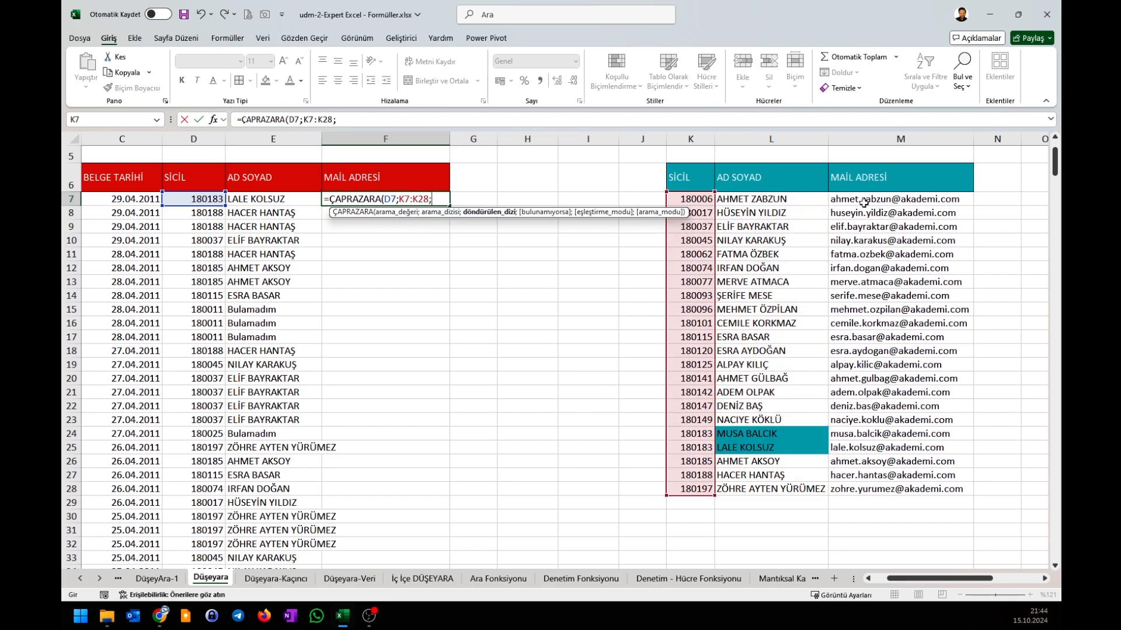
pyautogui.moveTo(861, 201); pyautogui.dragTo(881, 494)
pyautogui.write(';')
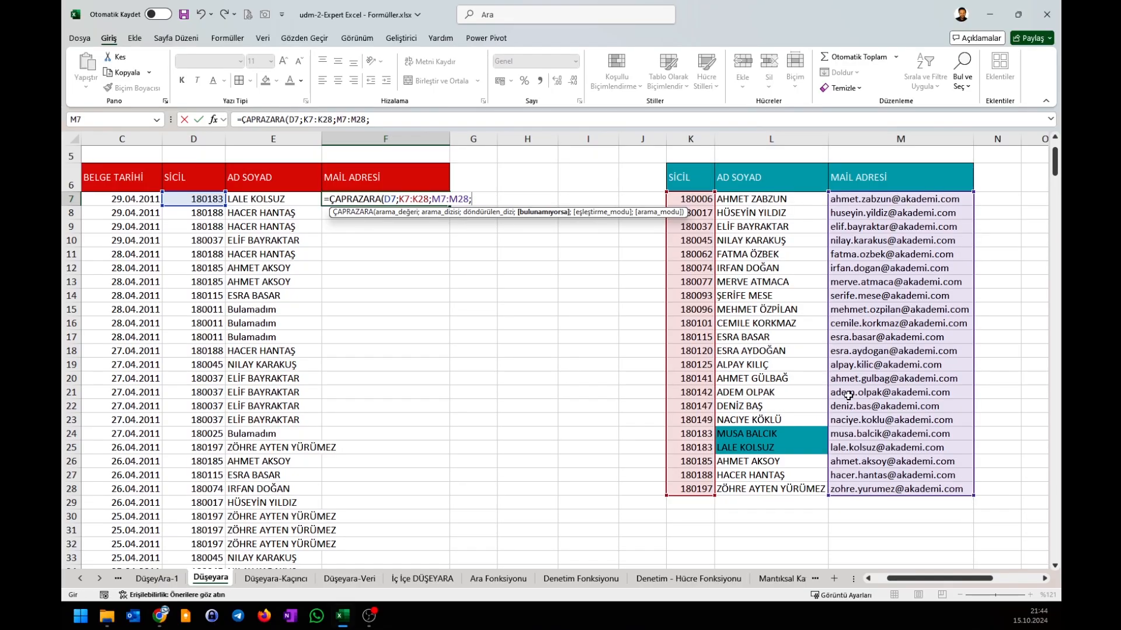
# Set the formula's not-found text to "Bulamadım", match mode to exact (0) and search mode to first-to-last (1)
pyautogui.write('"Bulamadım";')
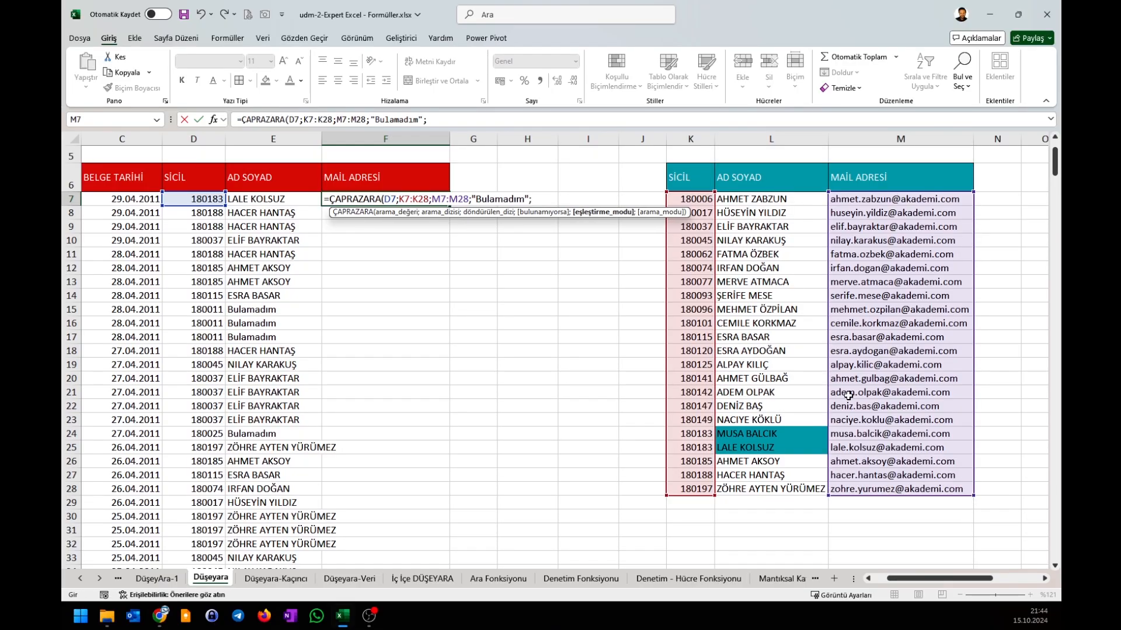
pyautogui.write('0;')
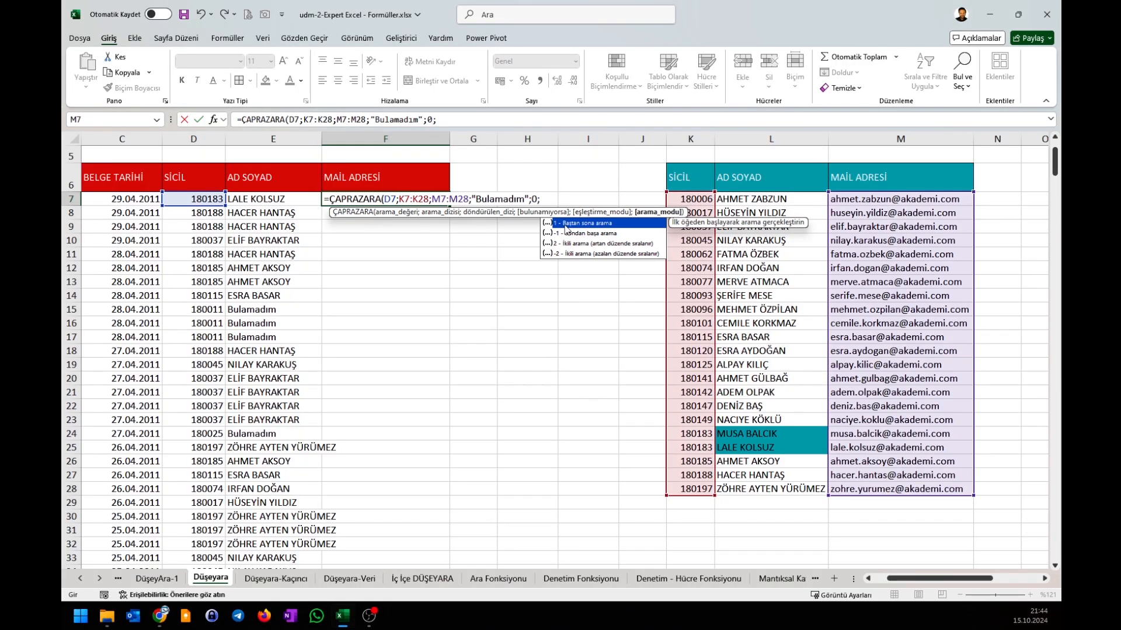
pyautogui.doubleClick(571, 226)
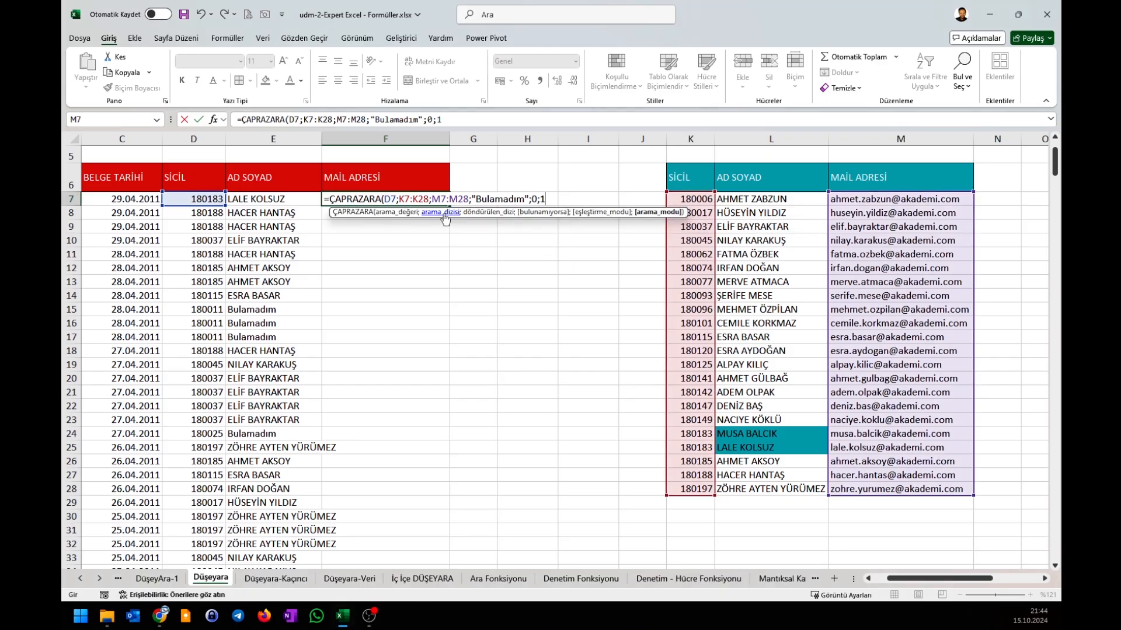
# Make the ranges absolute as $K$7:$K$28 and $M$7:$M$28, and fill the formula down the MAİL ADRESİ column
pyautogui.click(420, 201)
pyautogui.press('F4')
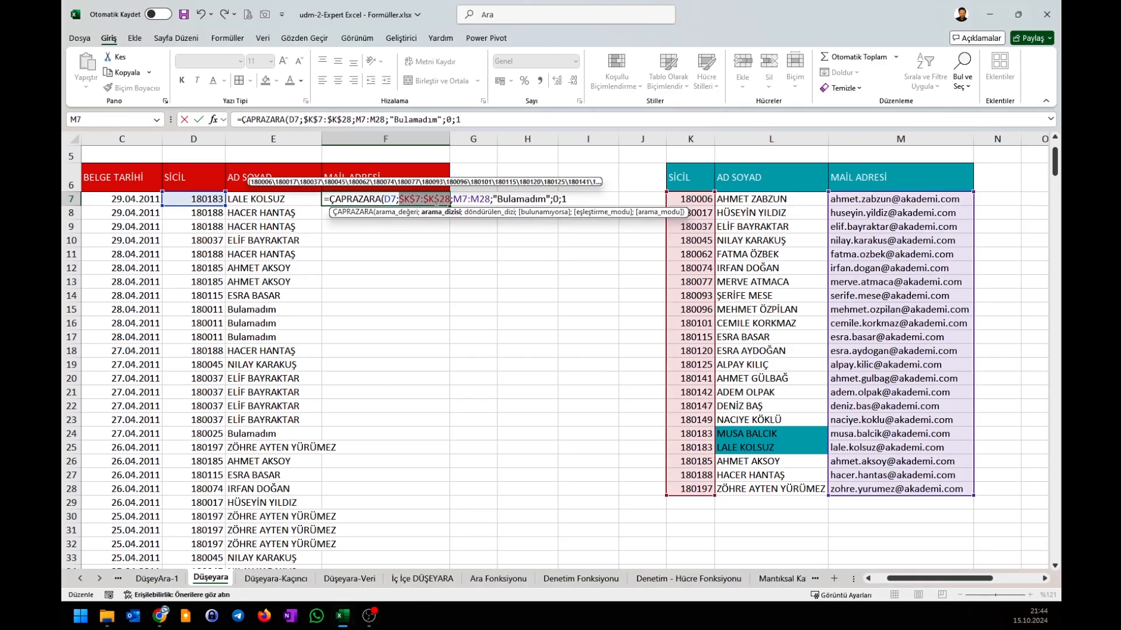
pyautogui.click(464, 200)
pyautogui.press('F4')
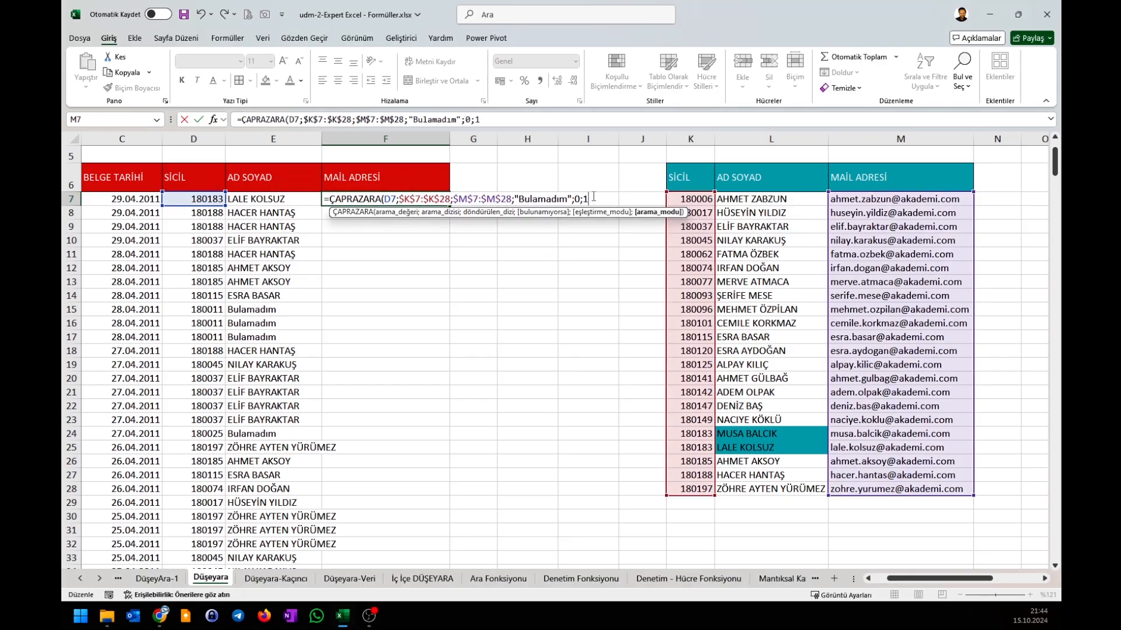
pyautogui.hotkey('ctrl', 'Return')
pyautogui.doubleClick(450, 206)
pyautogui.click(405, 254)
pyautogui.scroll(-10, 373, 339)
pyautogui.scroll(12, 350, 351)
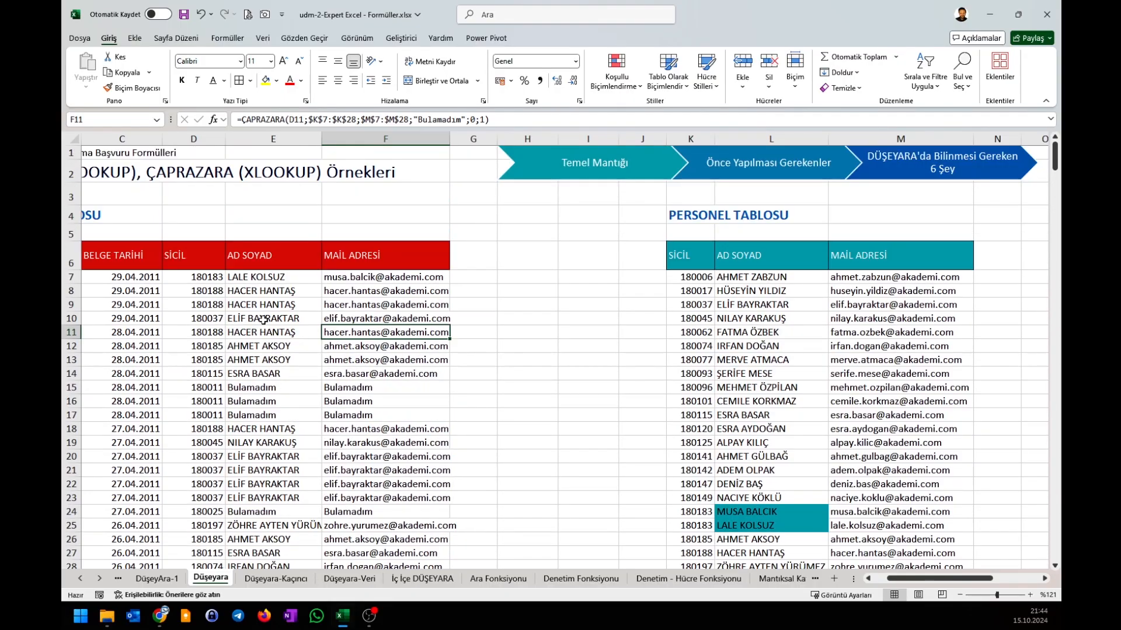
# Copy the header and first 18 data rows of the operations table in the Excel workbook
pyautogui.hotkey('alt', 'Tab')
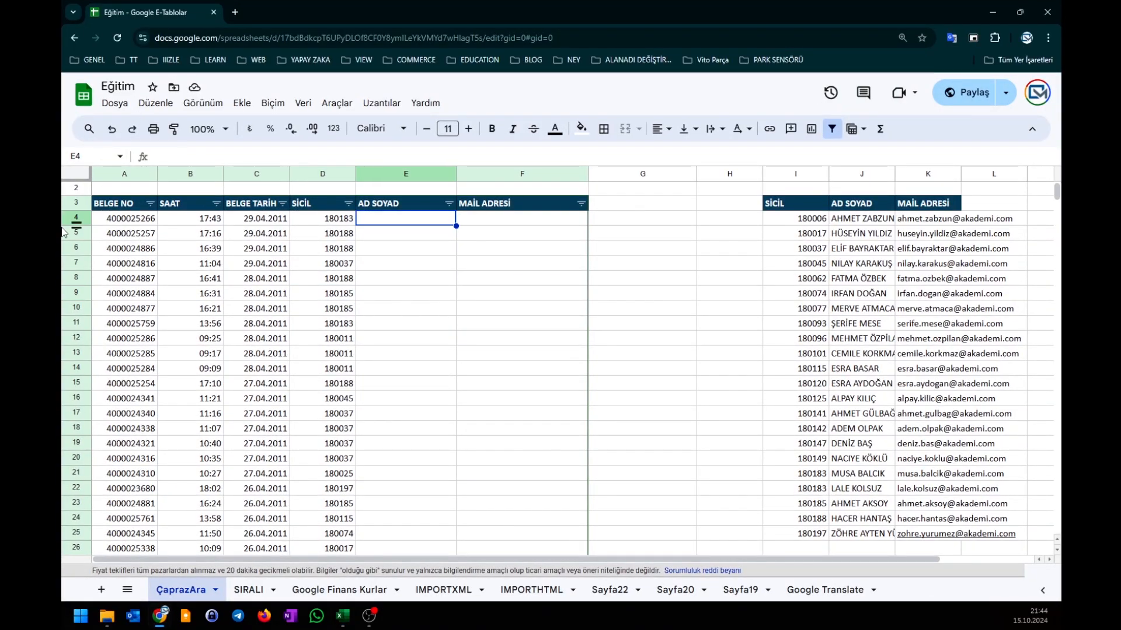
pyautogui.hotkey('alt', 'Tab')
pyautogui.moveTo(117, 251); pyautogui.dragTo(537, 510)
pyautogui.hotkey('ctrl', 'c')
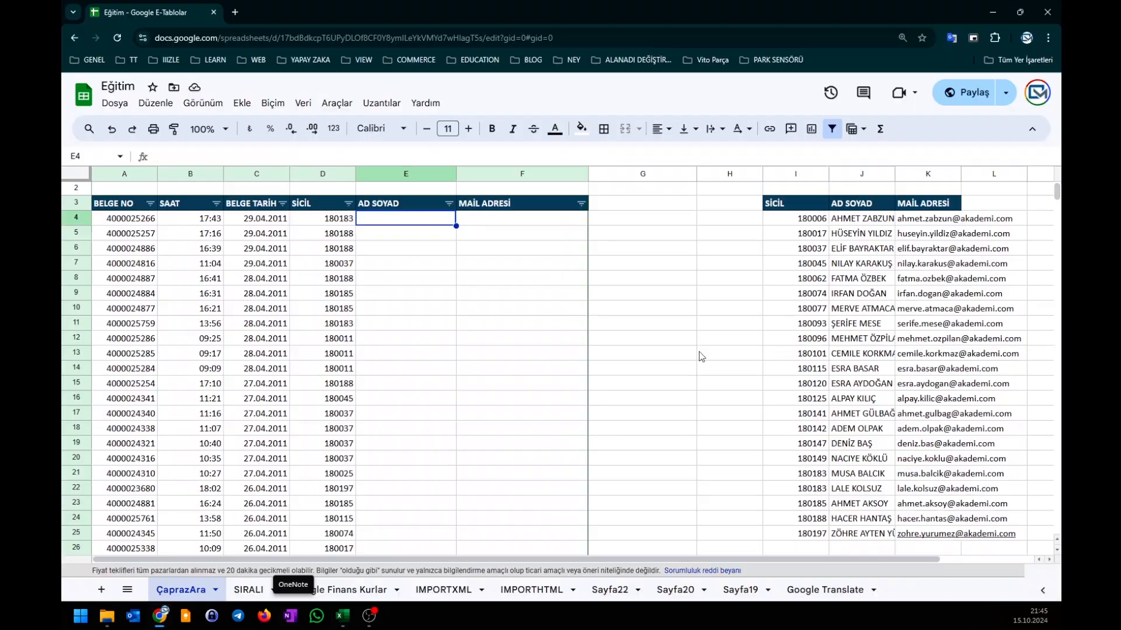
# Switch to the Eğitim file in Google Sheets and paste the copied rows at B444 of the ÇaprazAra sheet
pyautogui.hotkey('alt', 'Tab')
pyautogui.click(831, 279)
pyautogui.hotkey('ctrl', 'Right')
pyautogui.hotkey('ctrl', 'Right')
pyautogui.scroll(-12, 627, 496)
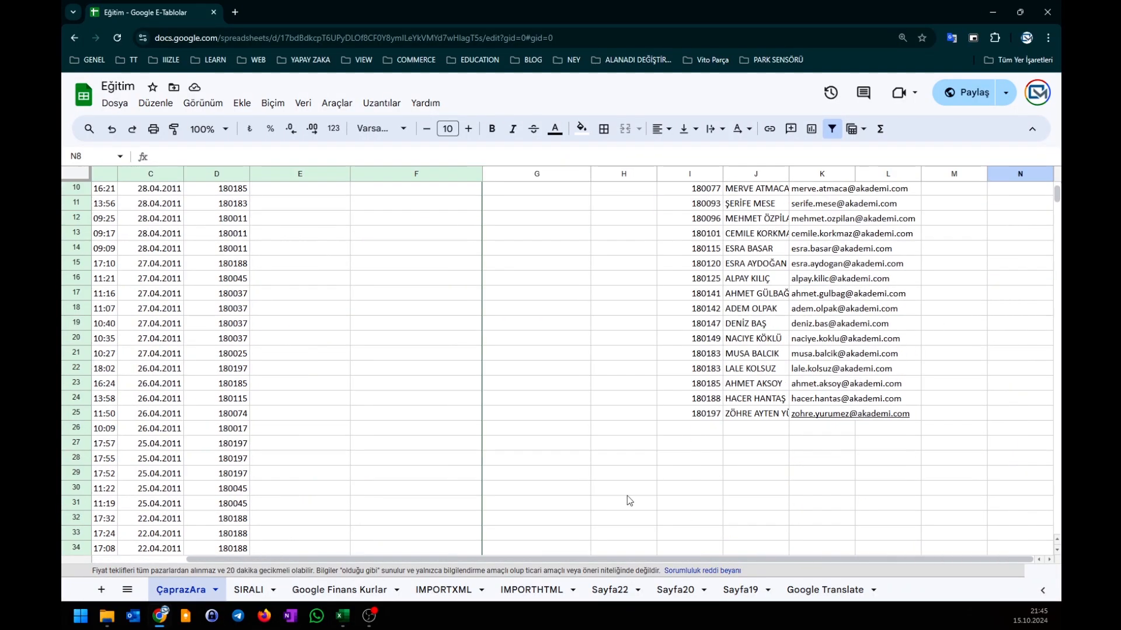
pyautogui.click(665, 471)
pyautogui.hotkey('ctrl', 'Down')
pyautogui.scroll(-2, 400, 530)
pyautogui.scroll(-5, 399, 535)
pyautogui.click(119, 470)
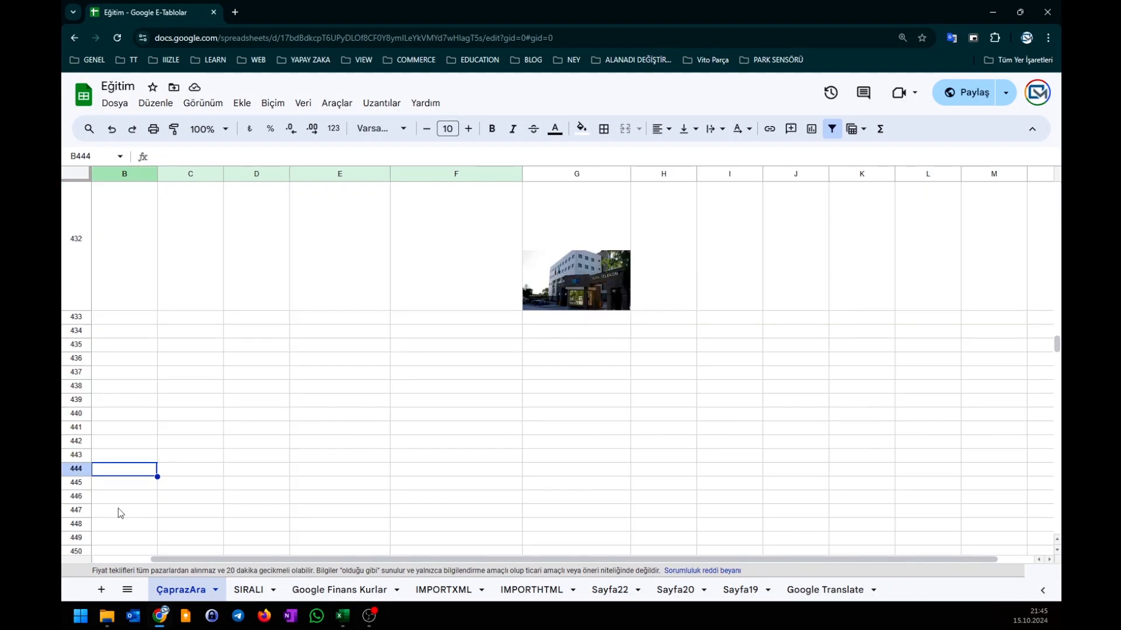
pyautogui.hotkey('ctrl', 'v')
pyautogui.scroll(-6, 143, 424)
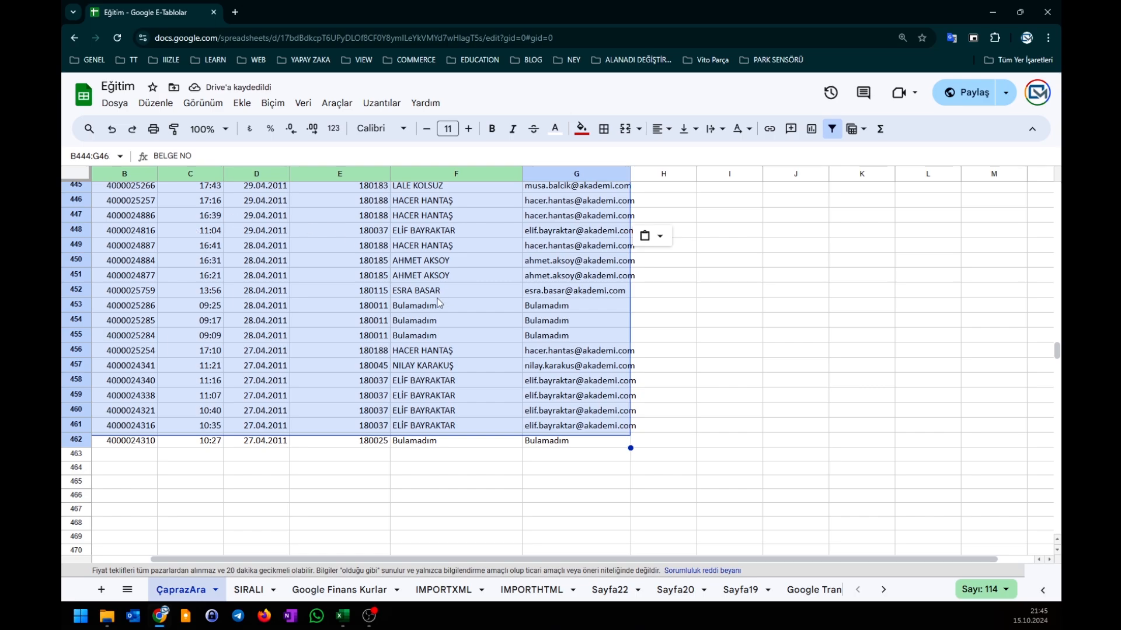
# Undo the paste of the table rows in the ÇaprazAra sheet
pyautogui.hotkey('ctrl', 'z')
pyautogui.hotkey('ctrl', 'z')
pyautogui.hotkey('ctrl', 'z')
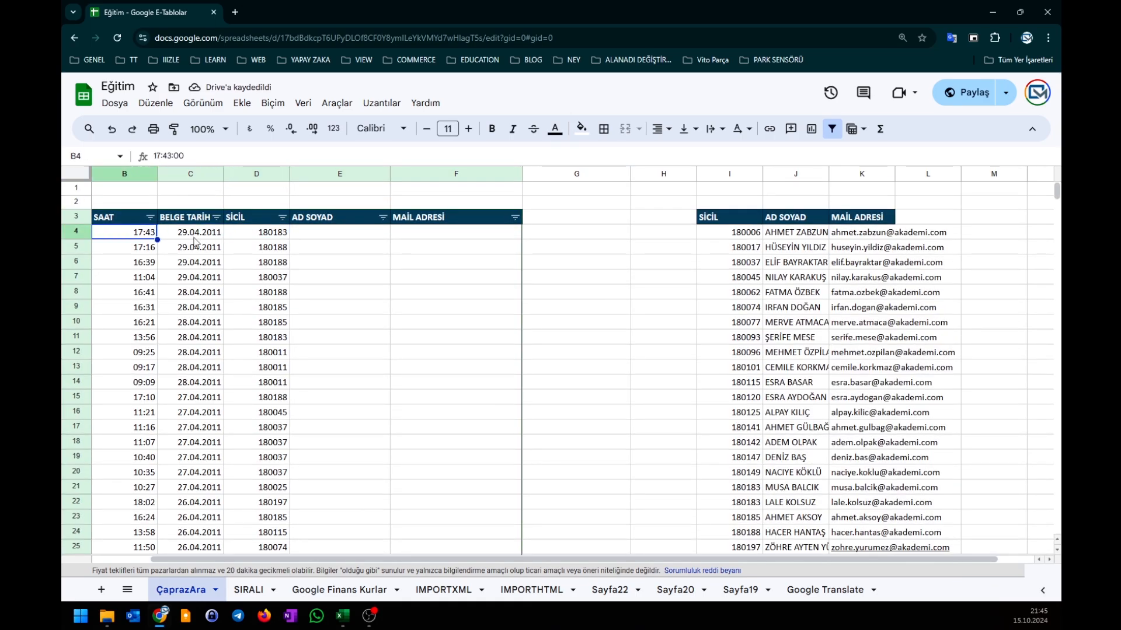
# Start a ÇAPRAZARA formula in E4 of the Google Sheets ÇaprazAra sheet with the SİCİL cell D4 as the search key
pyautogui.press('Left')
pyautogui.press('Right')
pyautogui.press('Right')
pyautogui.press('Right')
pyautogui.press('Right')
pyautogui.write('=')
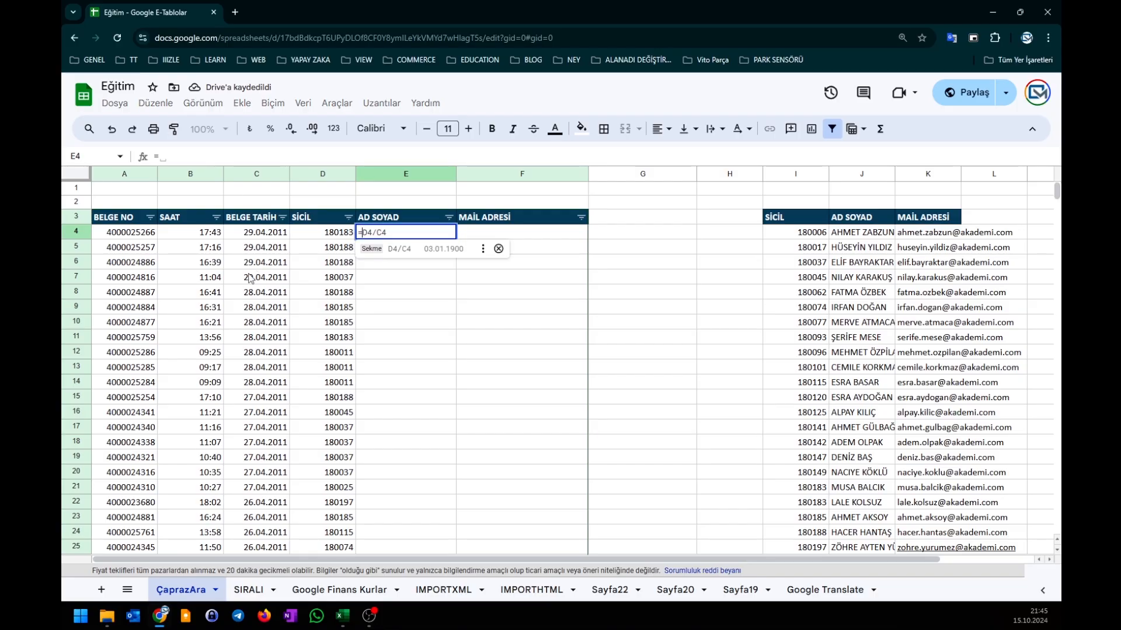
pyautogui.write('çağ')
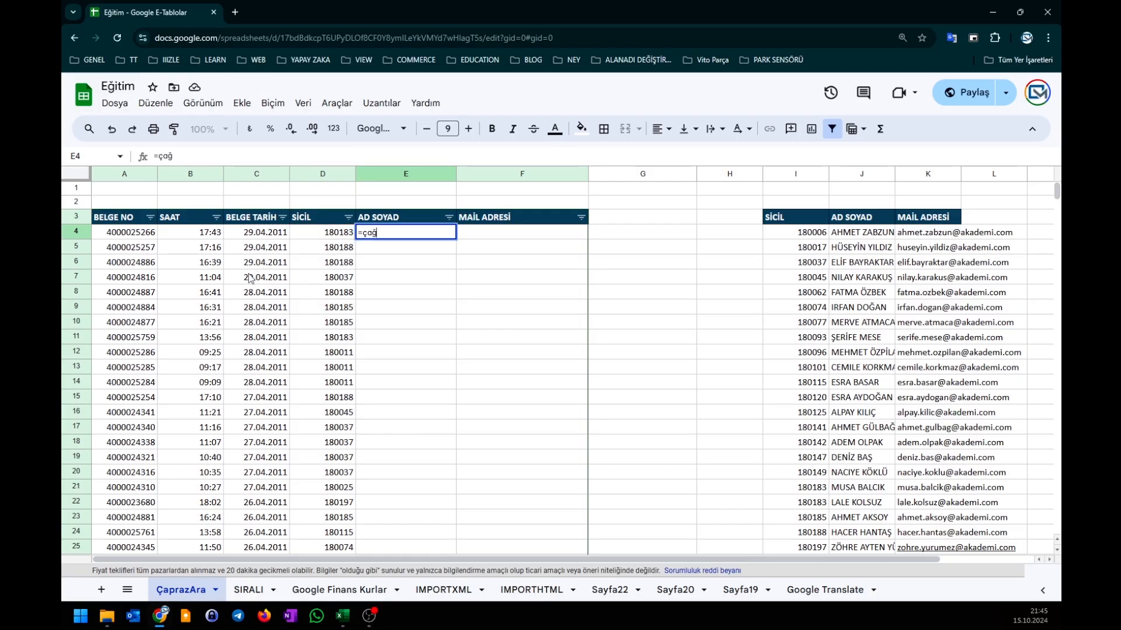
pyautogui.press('BackSpace')
pyautogui.write('pr')
pyautogui.press('Tab')
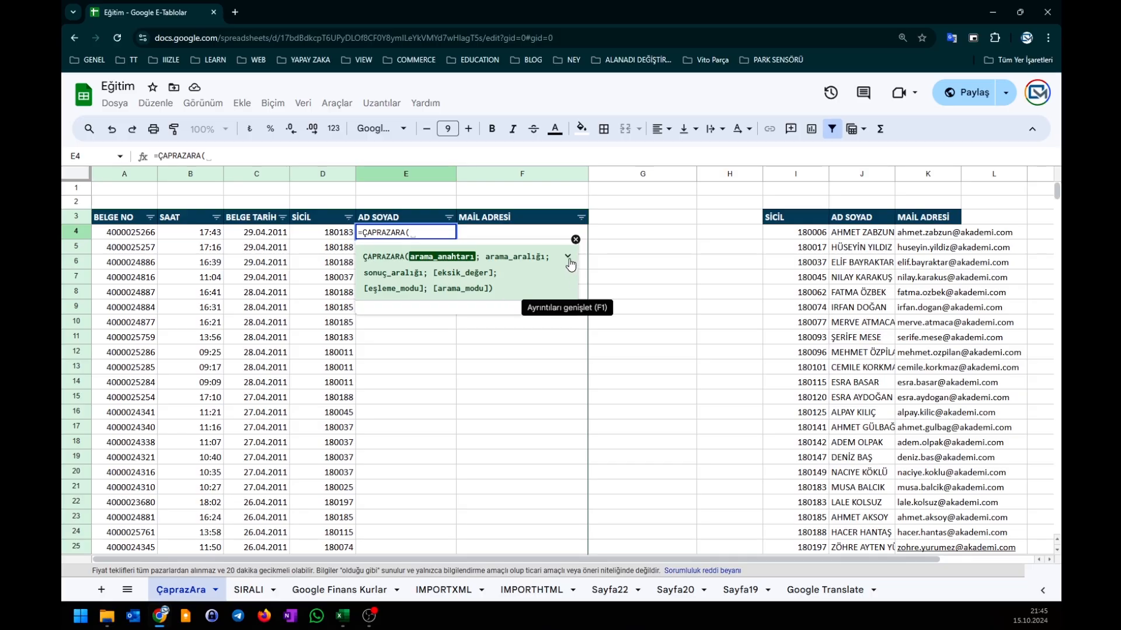
pyautogui.click(343, 234)
pyautogui.write(';')
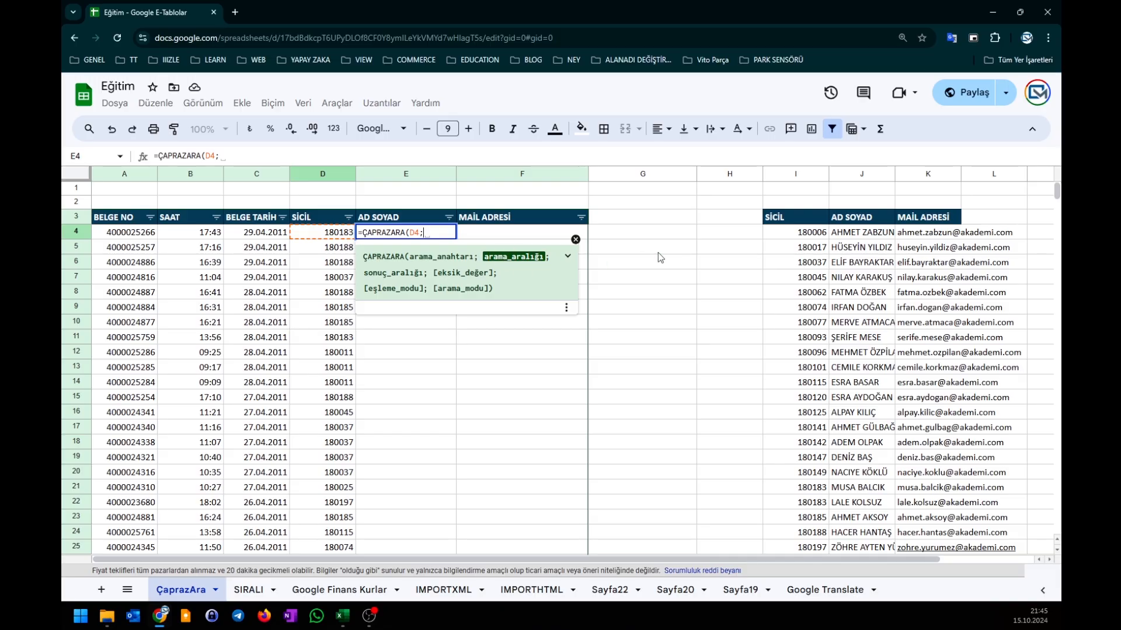
# Set the search range to the personnel table's SİCİL cells as the absolute reference $I$4:$I$25
pyautogui.moveTo(783, 233); pyautogui.dragTo(806, 481)
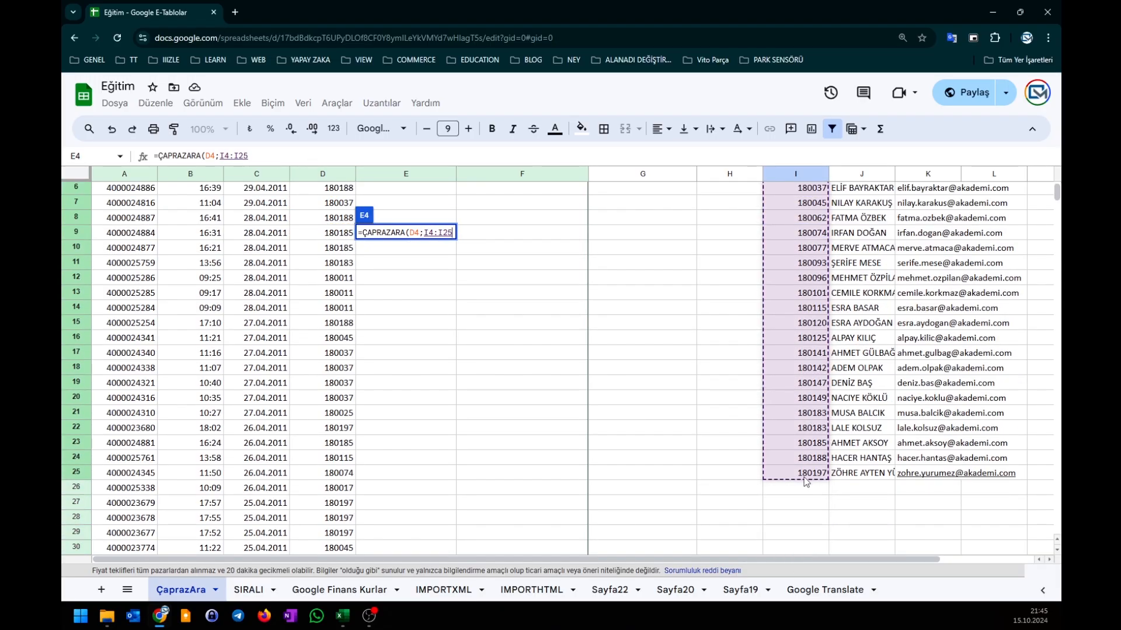
pyautogui.scroll(2, 438, 299)
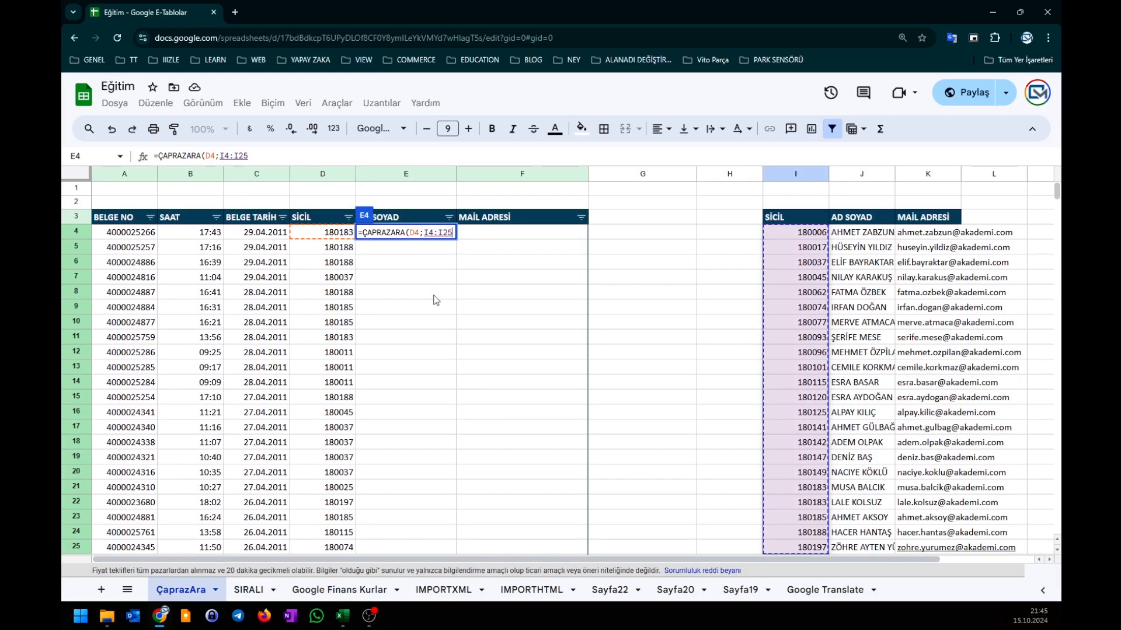
pyautogui.press('F4')
pyautogui.write(';')
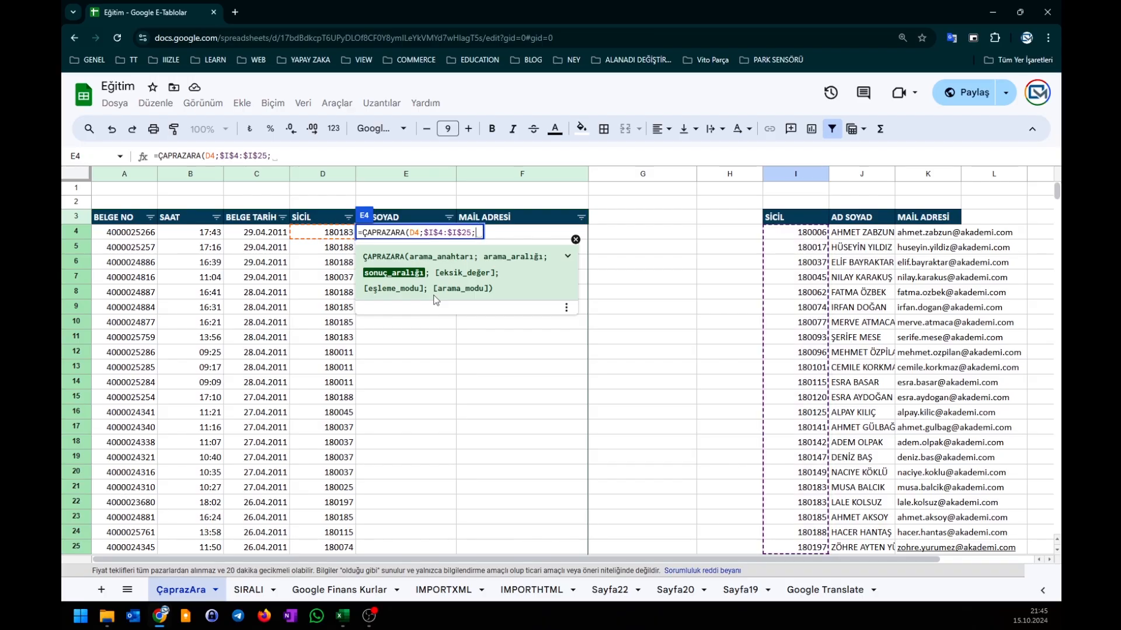
# Set the result range to the AD SOYAD cells as the absolute reference $J$4:$J$25 and the missing value to "Bulamadım"
pyautogui.moveTo(862, 232); pyautogui.dragTo(864, 554)
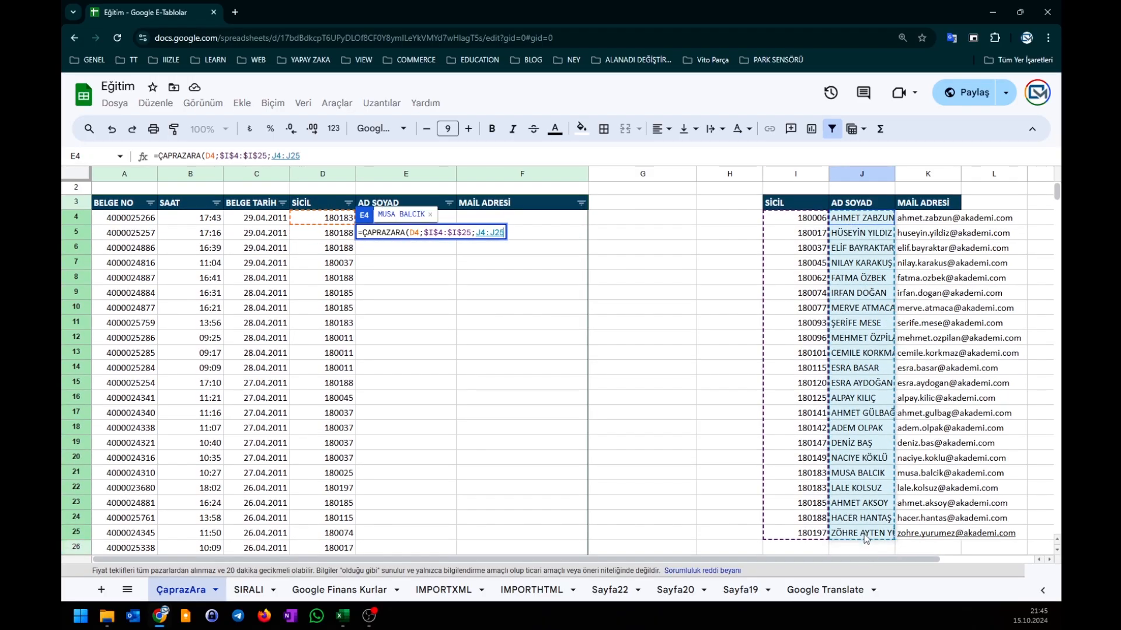
pyautogui.write(';')
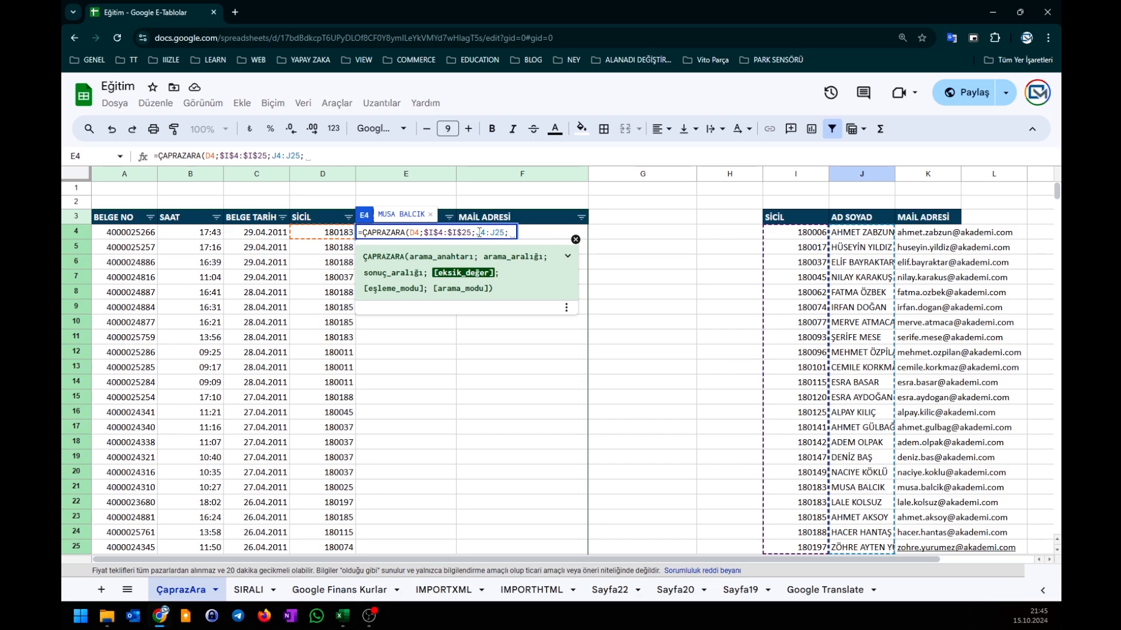
pyautogui.moveTo(477, 233); pyautogui.dragTo(498, 245)
pyautogui.press('F4')
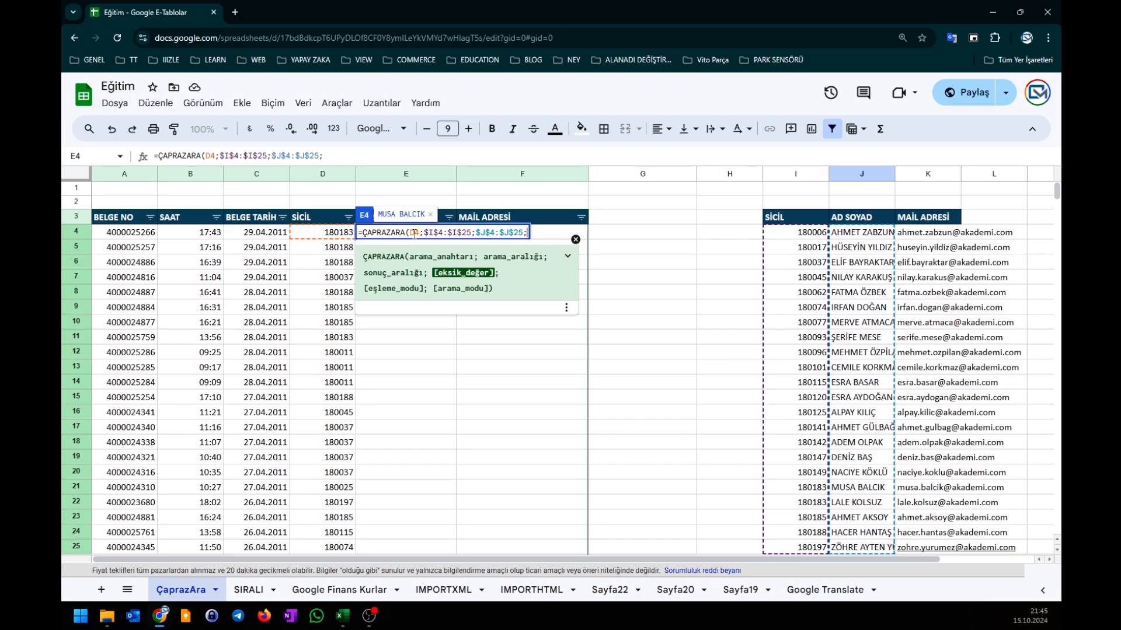
pyautogui.write('"Bulamadım";')
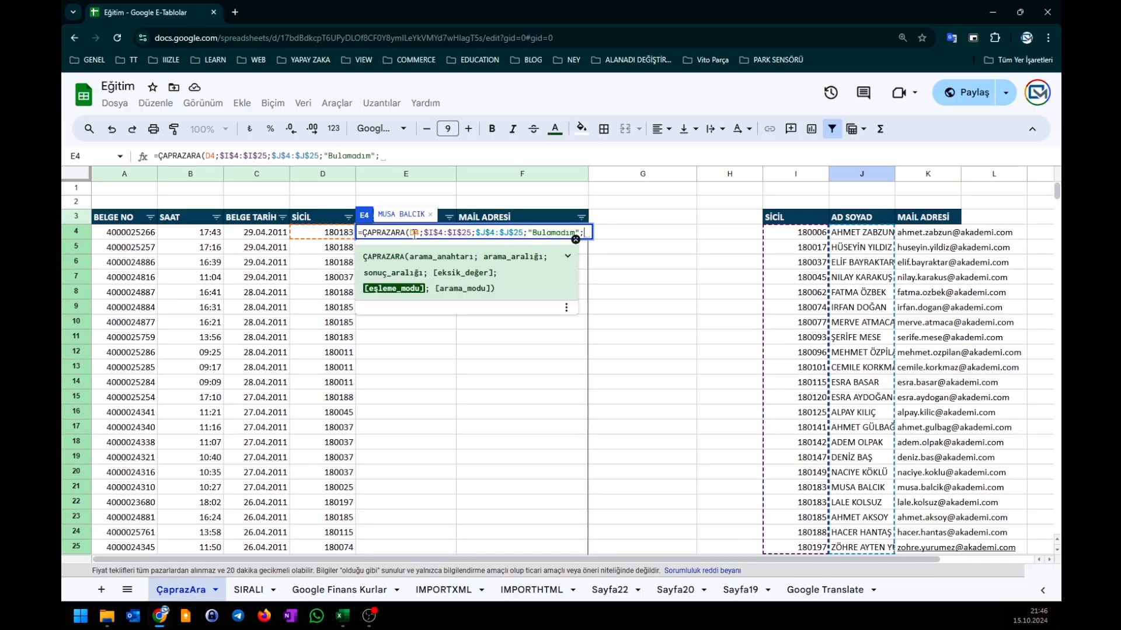
# Examine the match mode and search mode options in the expanded ÇAPRAZARA function details and the full help article
pyautogui.click(567, 256)
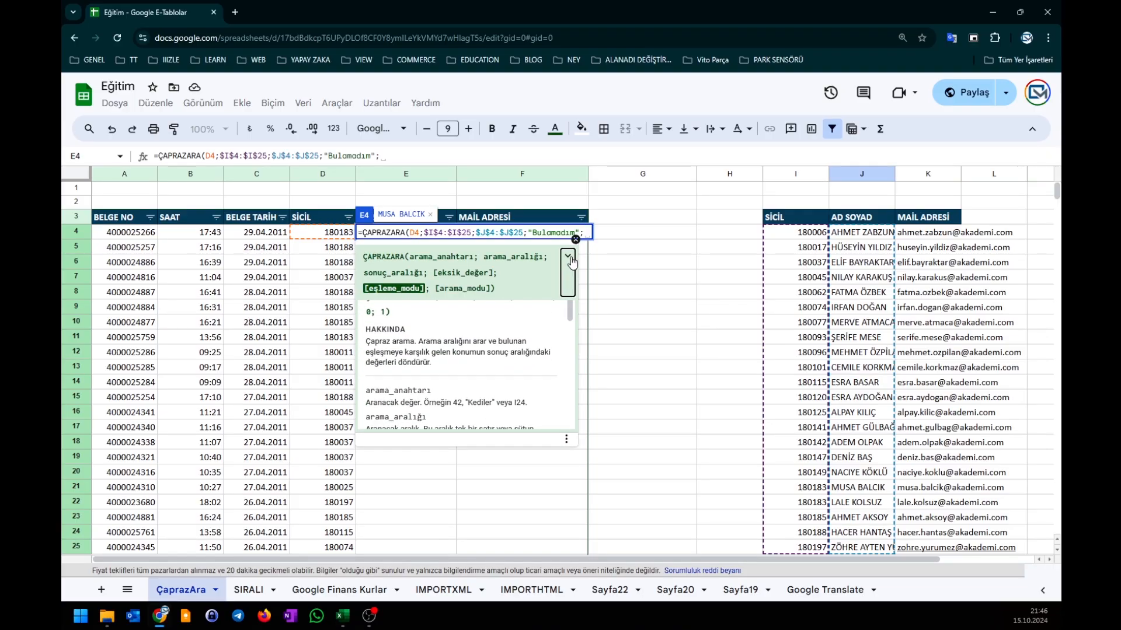
pyautogui.scroll(-3, 462, 372)
pyautogui.scroll(-3, 462, 372)
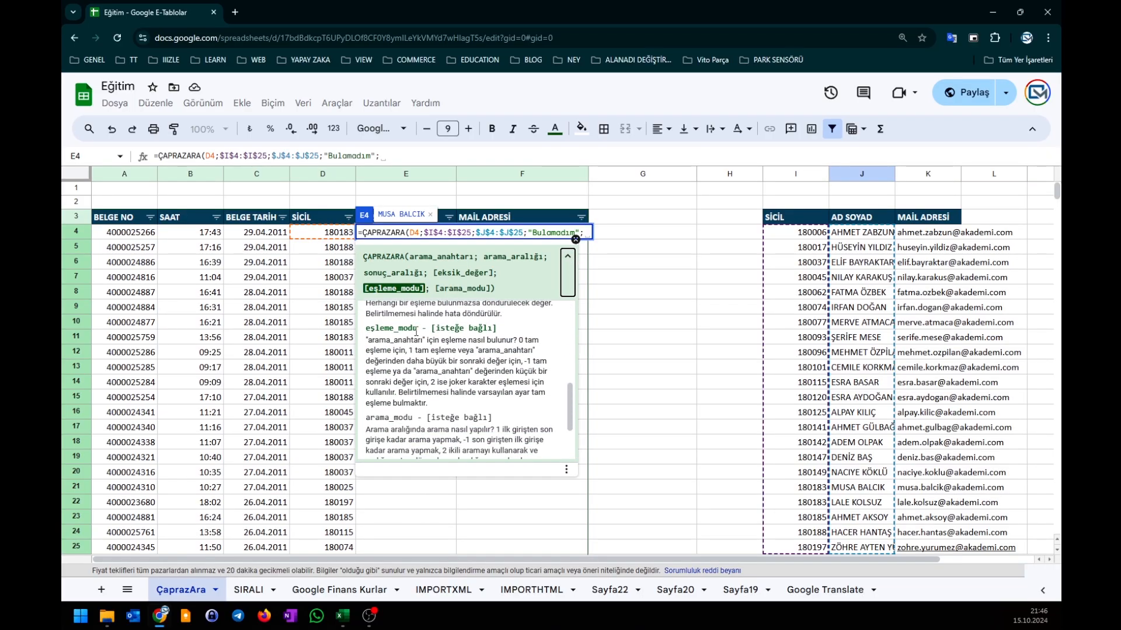
pyautogui.moveTo(418, 329); pyautogui.dragTo(497, 338)
pyautogui.doubleClick(520, 340)
pyautogui.moveTo(432, 350); pyautogui.dragTo(463, 352)
pyautogui.scroll(-3, 443, 368)
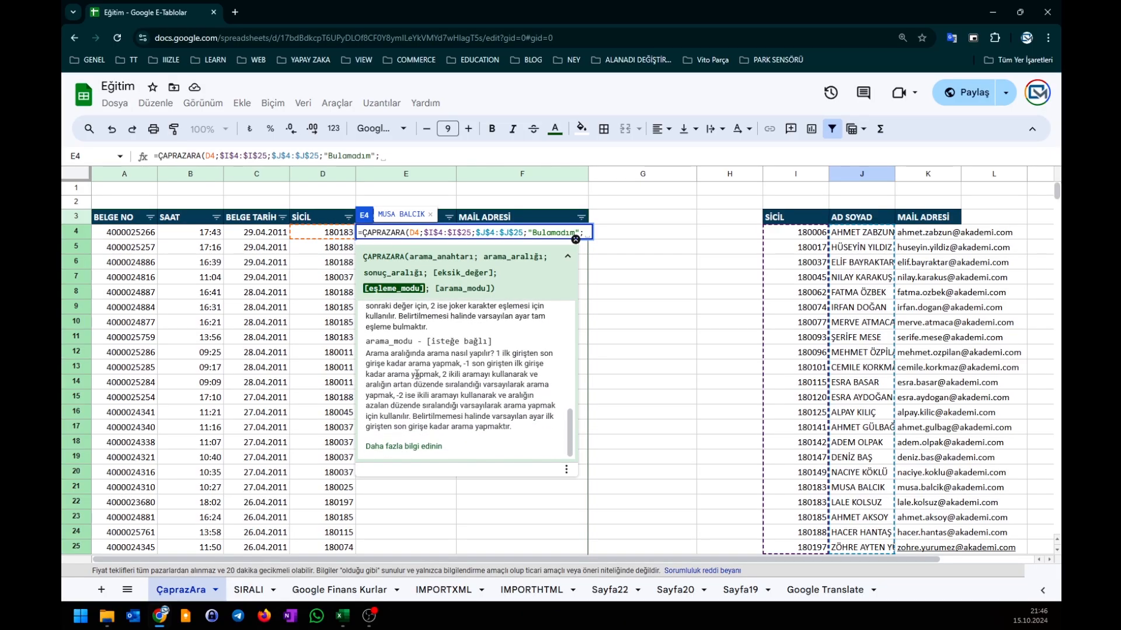
pyautogui.click(379, 448)
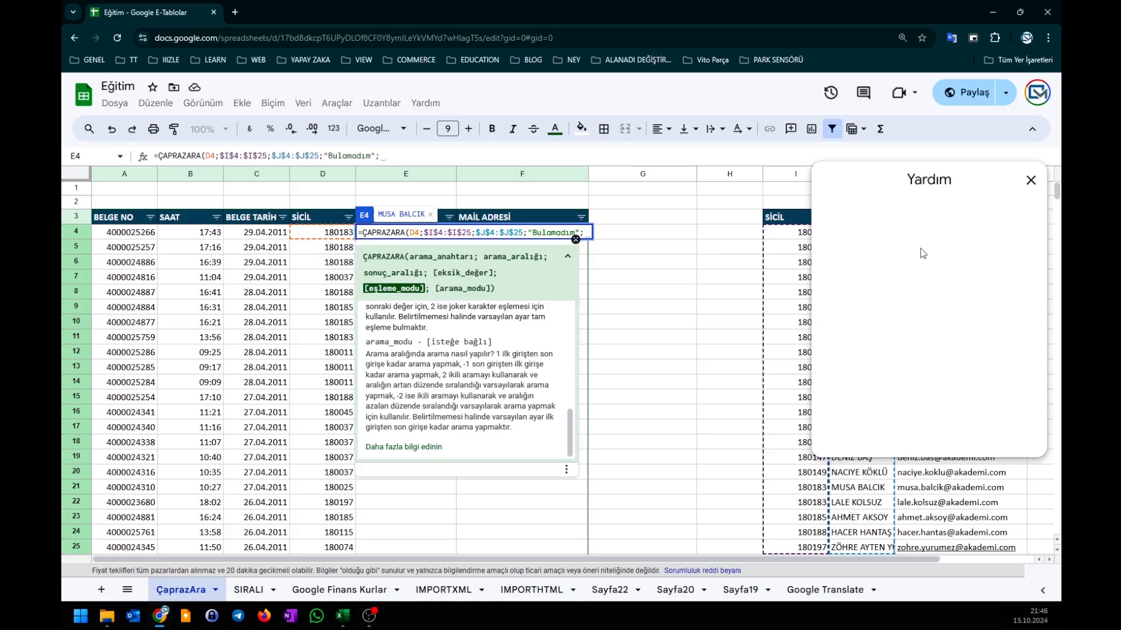
pyautogui.scroll(-15, 910, 404)
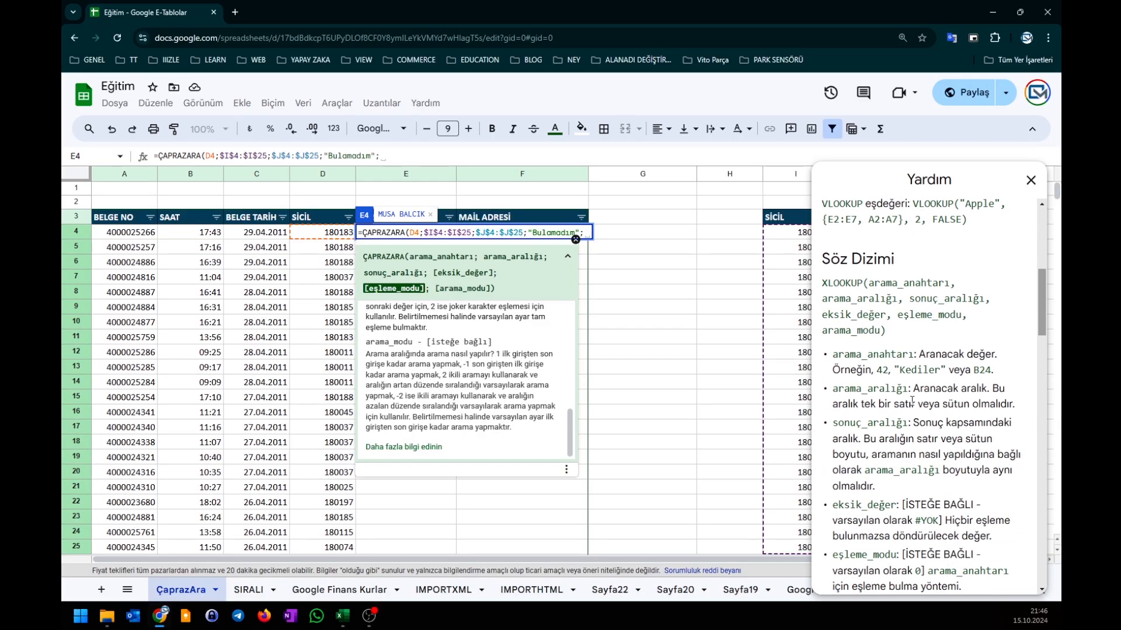
pyautogui.scroll(3, 910, 360)
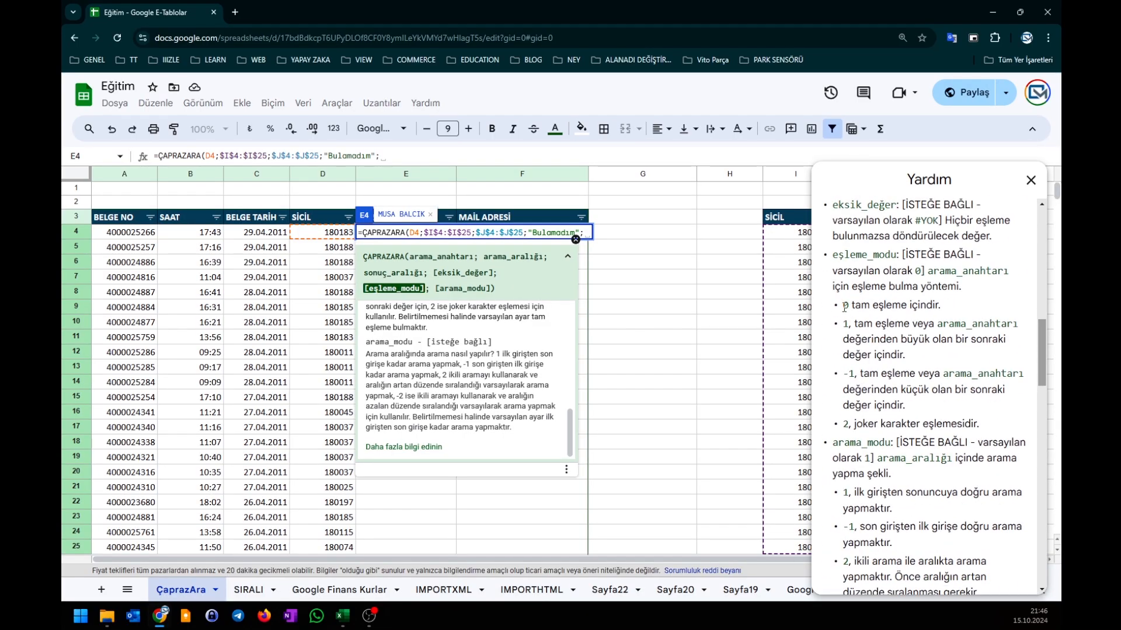
# Set the match mode of the ÇAPRAZARA formula in E4 to 0 for an exact match
pyautogui.moveTo(849, 305); pyautogui.dragTo(954, 303)
pyautogui.scroll(1, 895, 318)
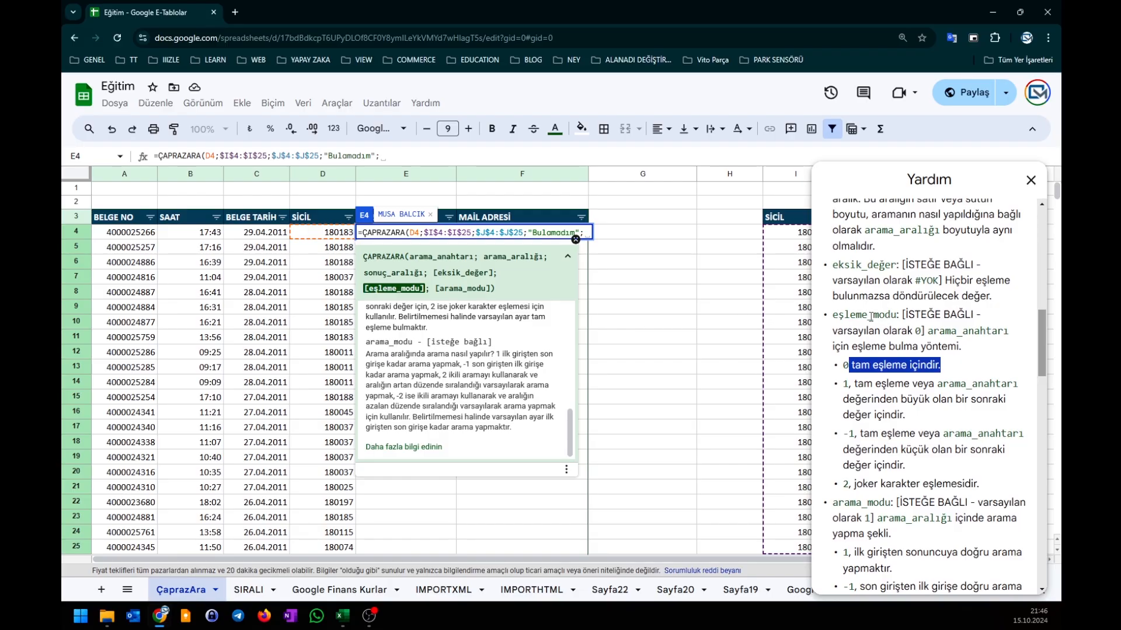
pyautogui.moveTo(870, 317); pyautogui.dragTo(891, 316)
pyautogui.click(565, 233)
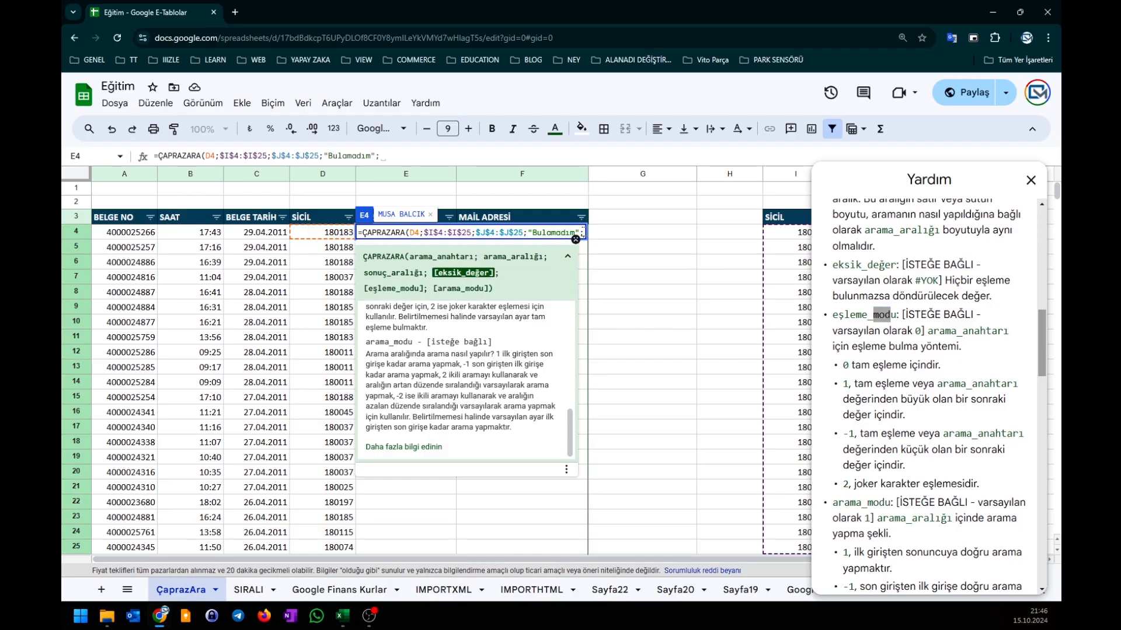
pyautogui.press('Right')
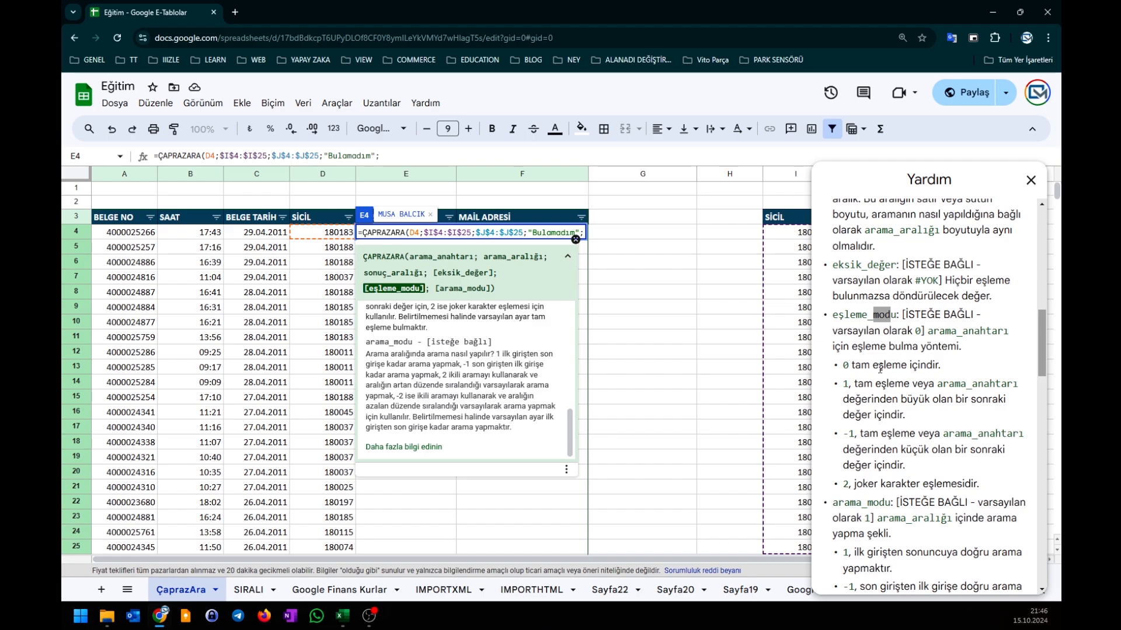
pyautogui.write('0;')
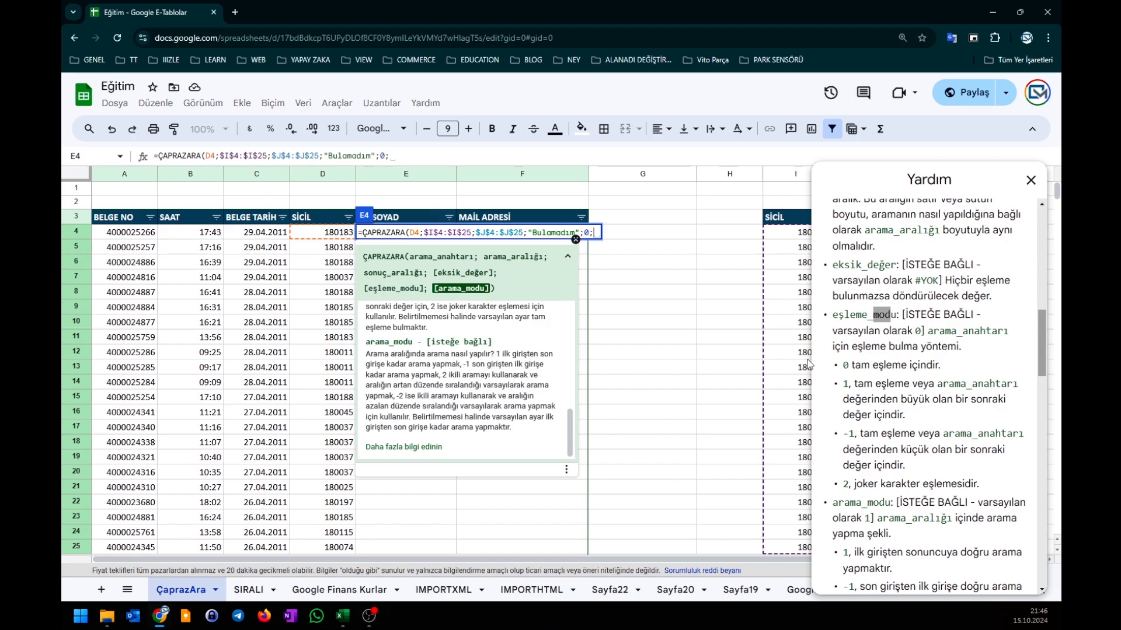
# Set the search mode to 1 for first-to-last searching, then close and enter the ÇAPRAZARA formula in E4
pyautogui.scroll(-4, 969, 426)
pyautogui.scroll(2, 969, 426)
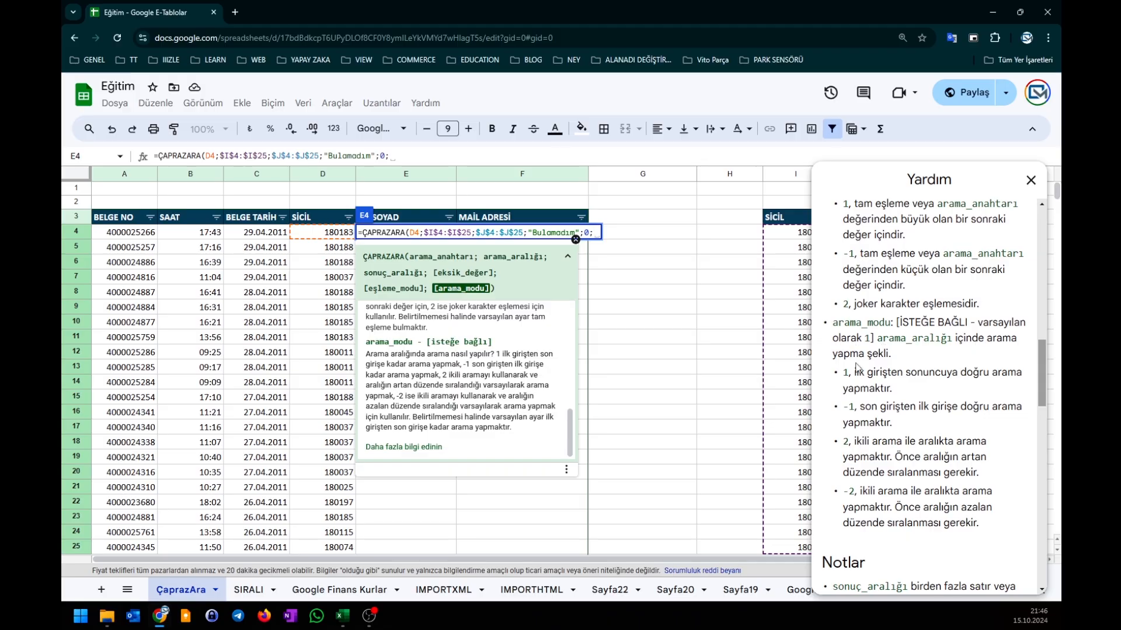
pyautogui.moveTo(856, 372); pyautogui.dragTo(968, 372)
pyautogui.click(913, 366)
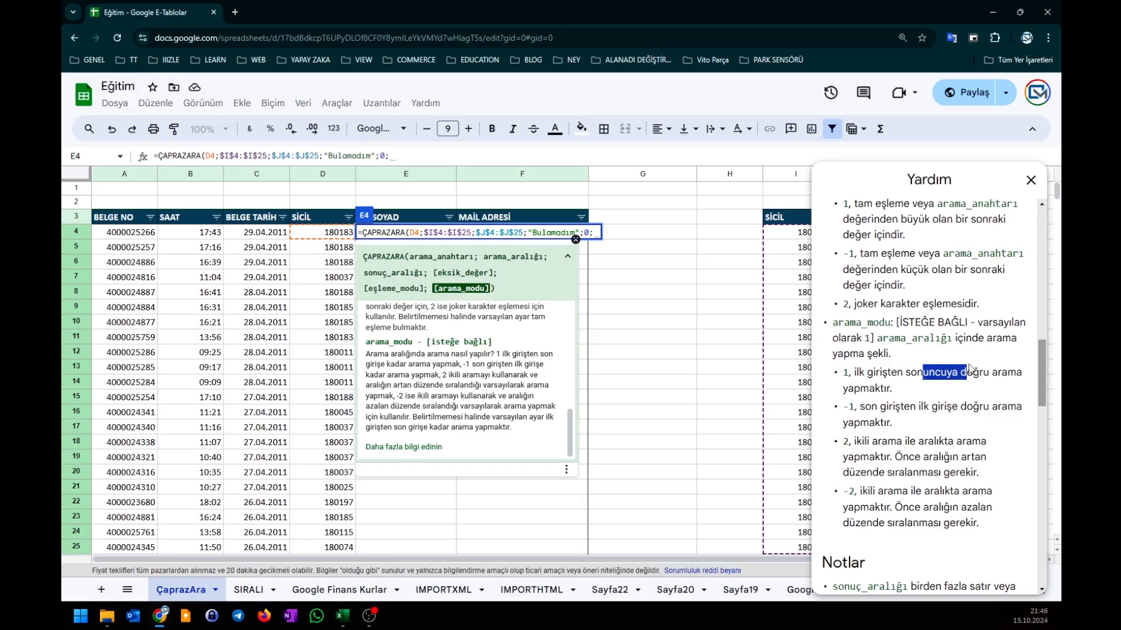
pyautogui.moveTo(864, 406); pyautogui.dragTo(978, 406)
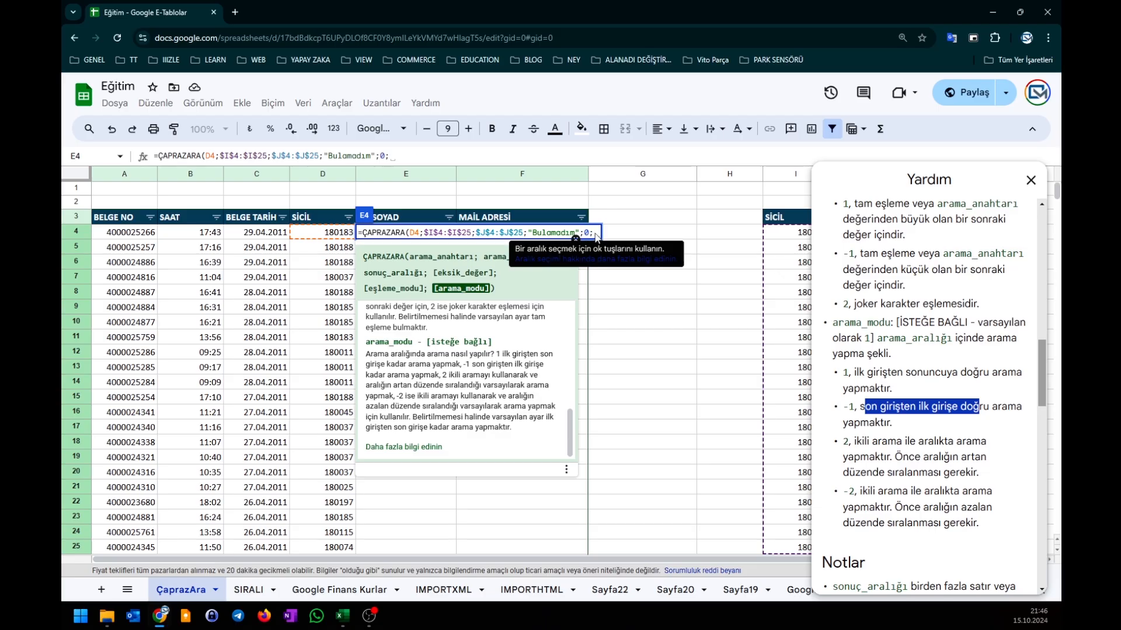
pyautogui.click(596, 233)
pyautogui.write('-')
pyautogui.press('BackSpace')
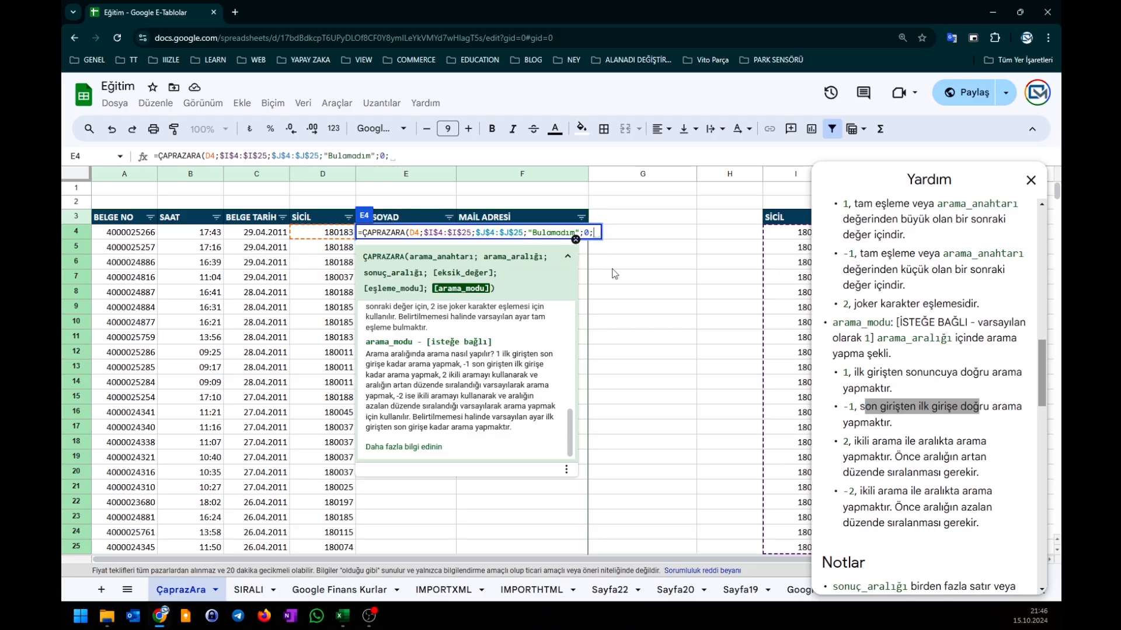
pyautogui.write('1)')
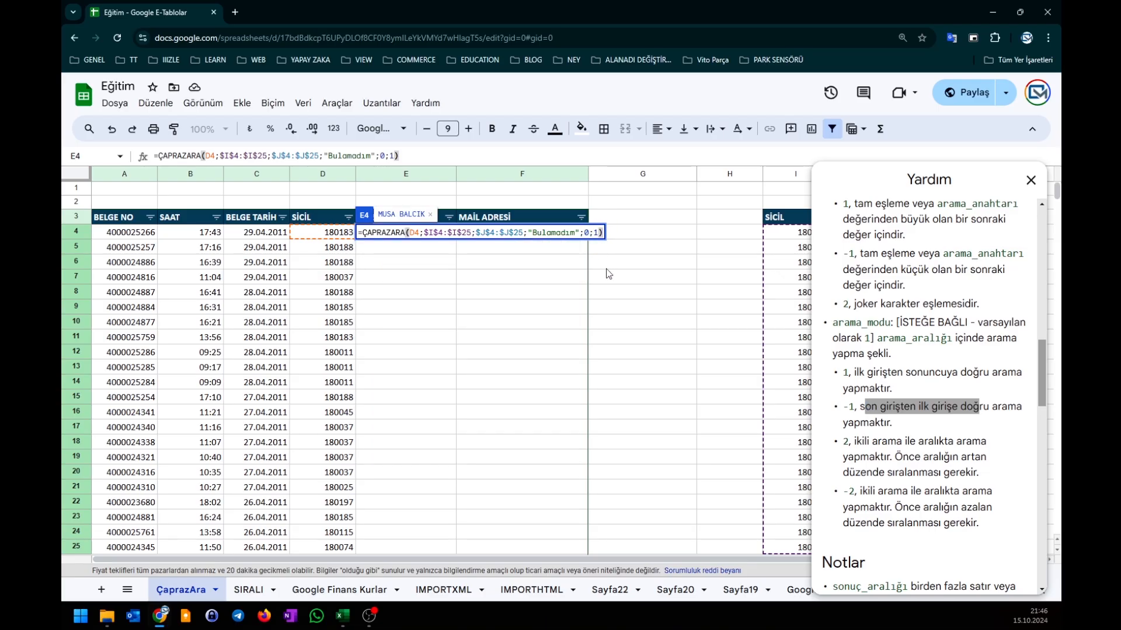
pyautogui.press('Return')
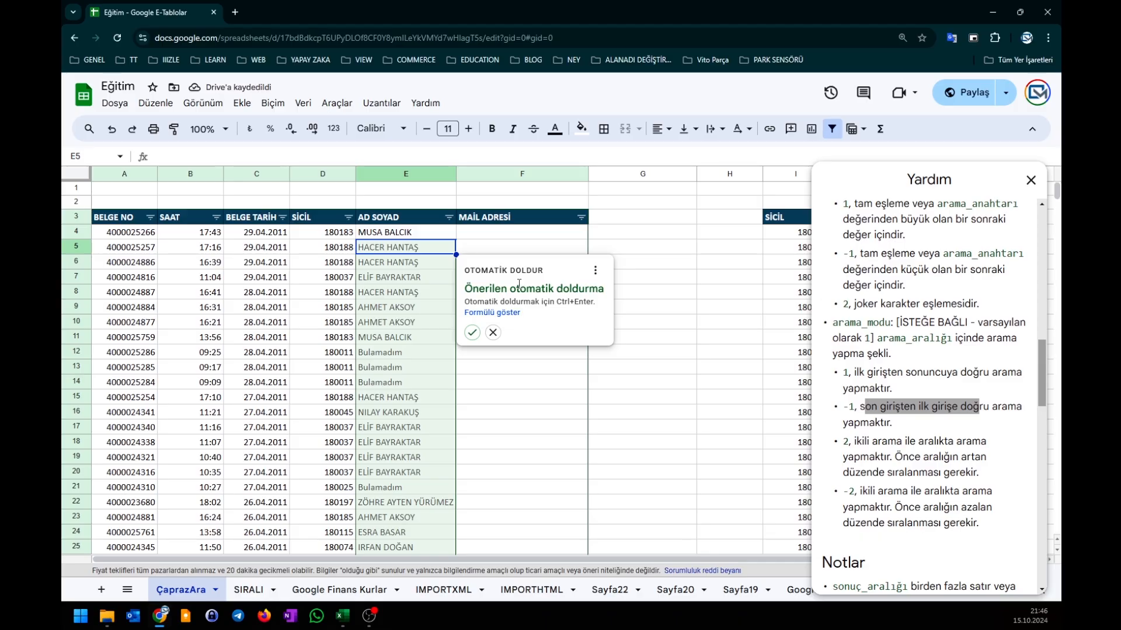
# Accept the suggested autofill to fill the ÇAPRAZARA formula down the AD SOYAD column and check the column to its end
pyautogui.click(471, 332)
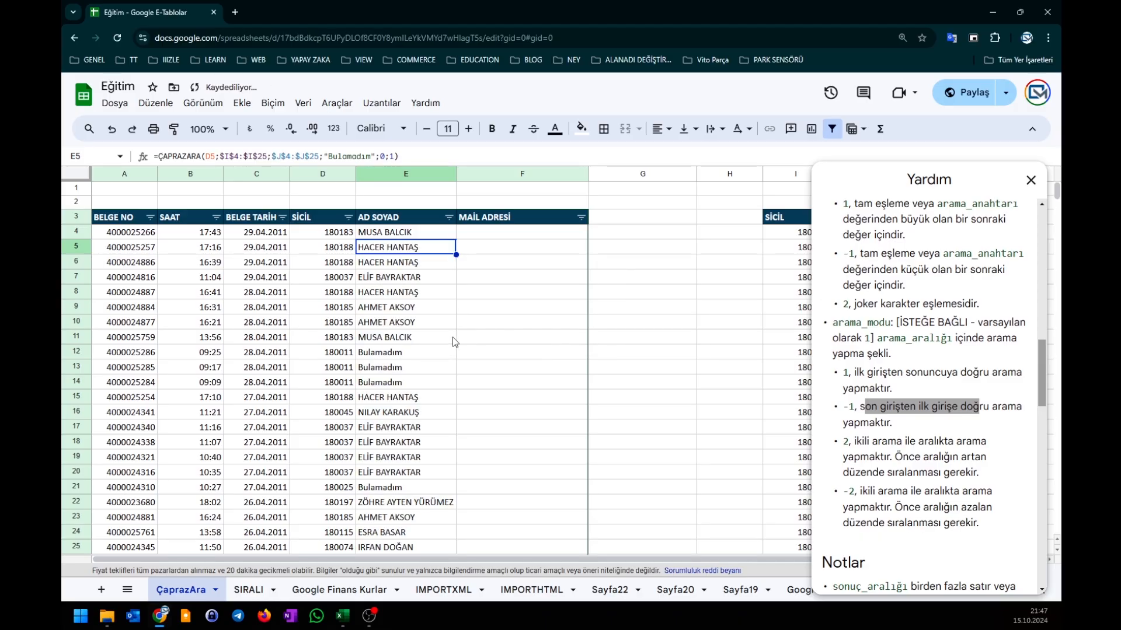
pyautogui.scroll(-5, 401, 379)
pyautogui.click(402, 378)
pyautogui.hotkey('ctrl', 'Down')
pyautogui.hotkey('ctrl', 'Up')
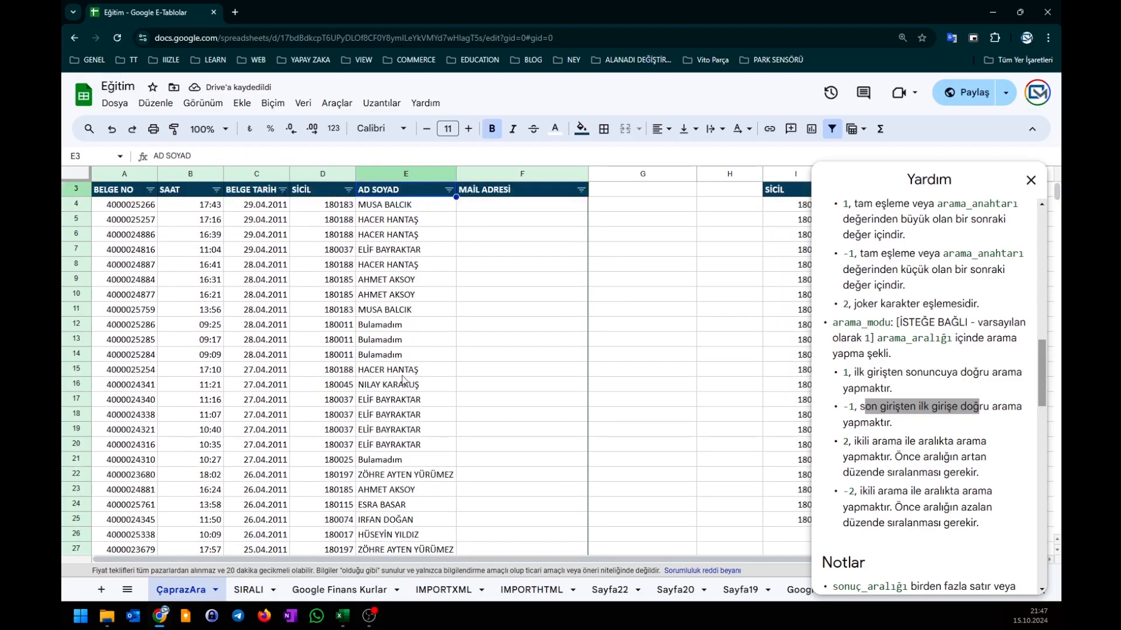
pyautogui.press('Down')
pyautogui.press('Right')
pyautogui.write('=')
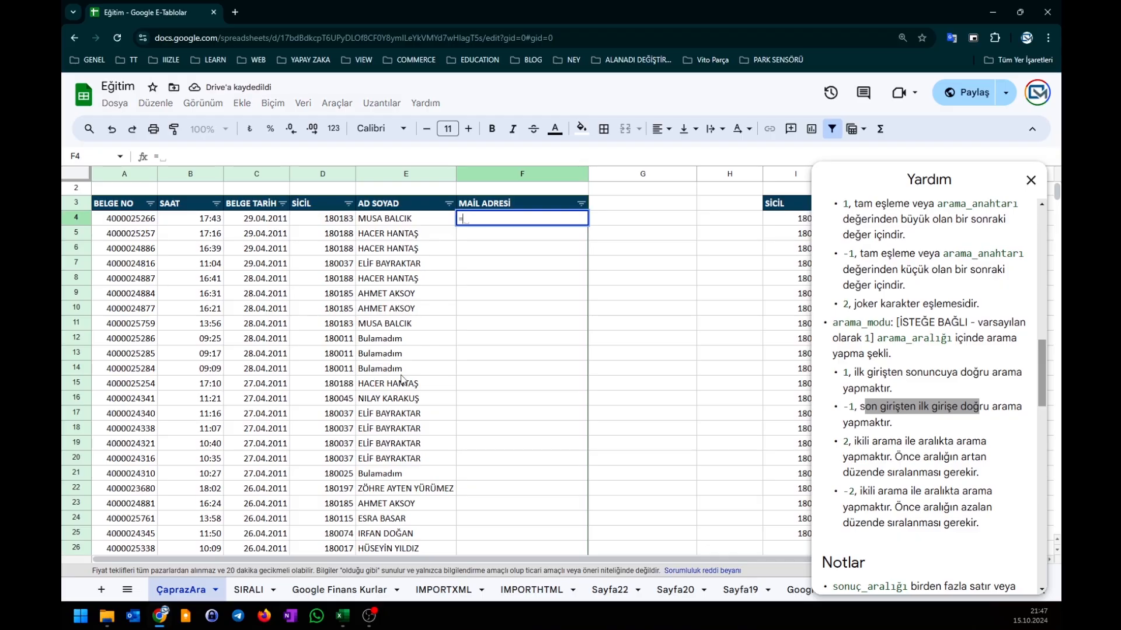
pyautogui.press('Escape')
pyautogui.press('Left')
pyautogui.press('F2')
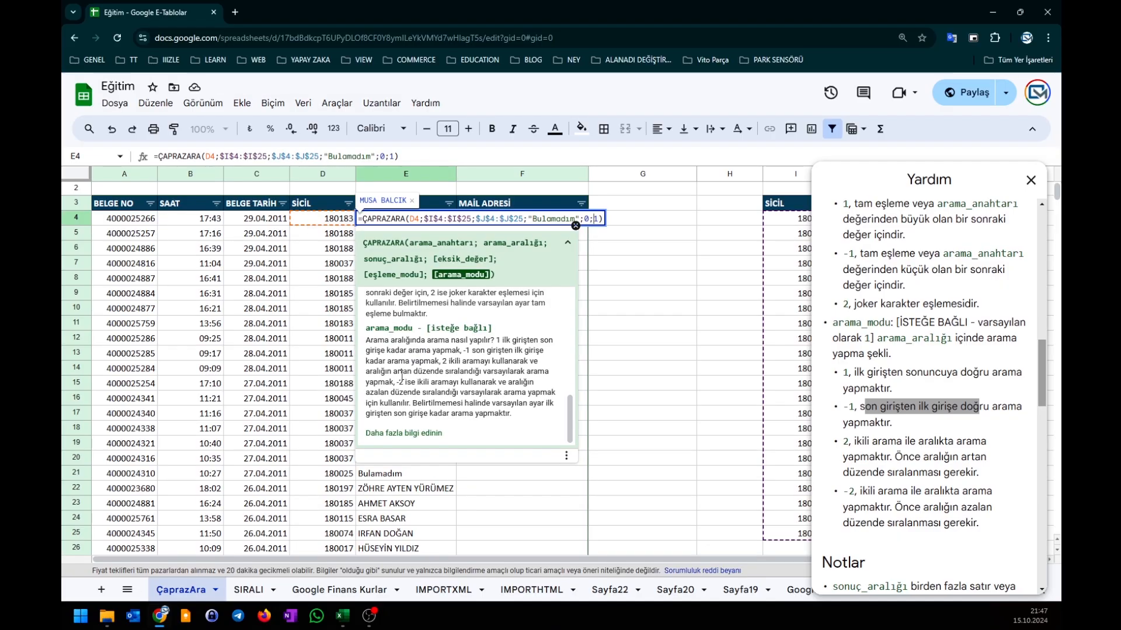
pyautogui.press('Escape')
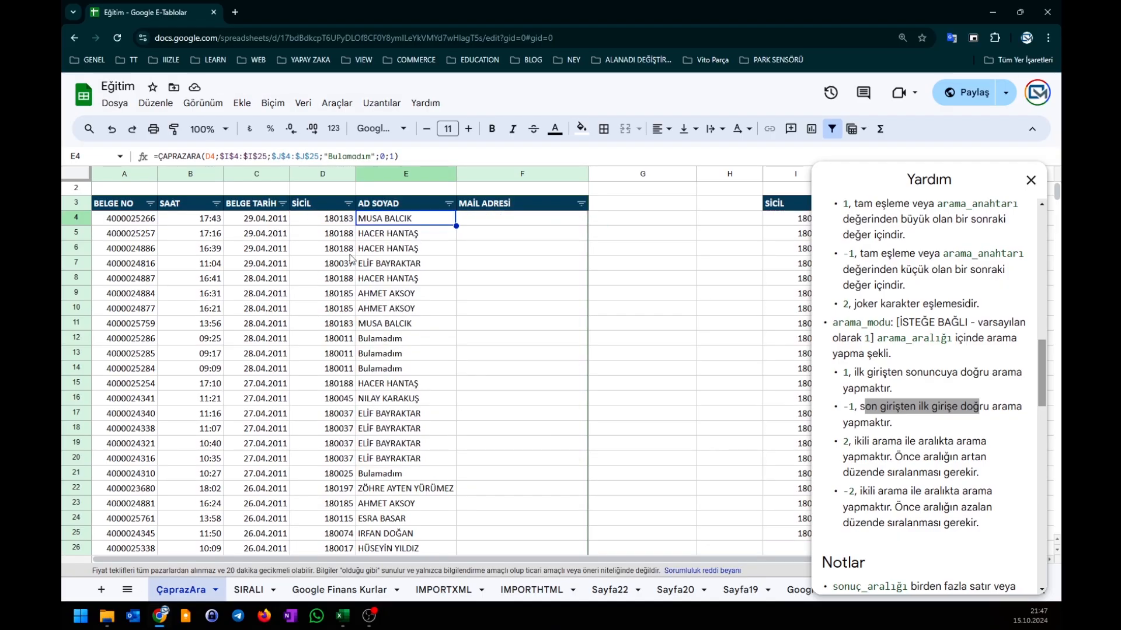
# Close the function help and examine the repeated SİCİL entries in I21 and I22 of the personnel table
pyautogui.click(726, 397)
pyautogui.click(1031, 179)
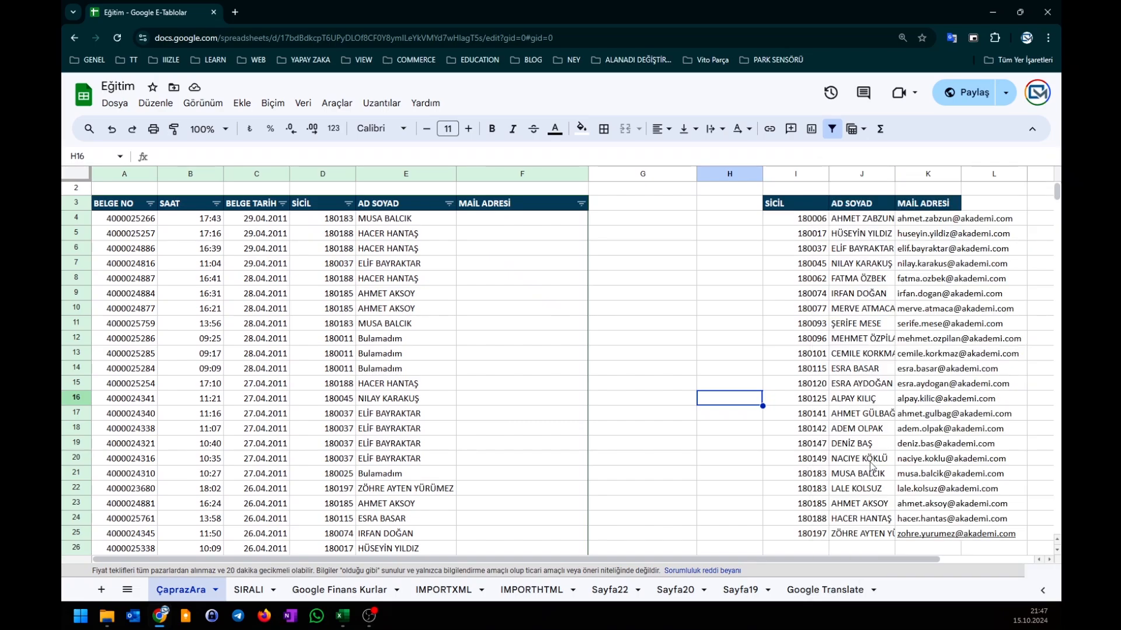
pyautogui.moveTo(818, 476); pyautogui.dragTo(850, 479)
pyautogui.click(816, 490)
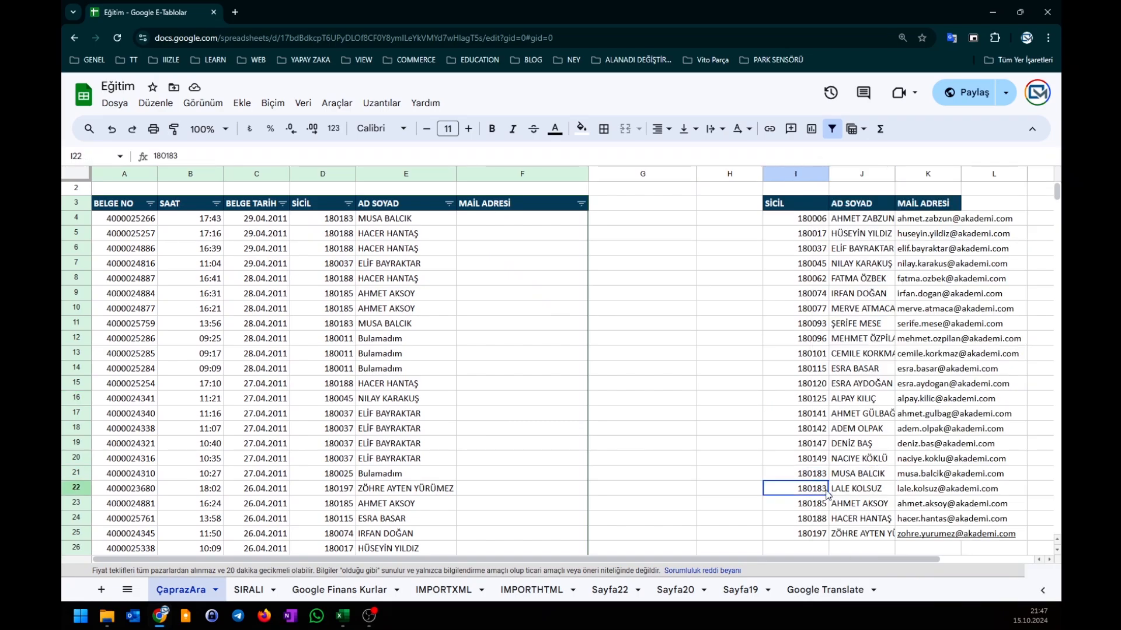
# Change the search mode of the ÇAPRAZARA formula in E4 to -1 for last-to-first searching
pyautogui.doubleClick(449, 217)
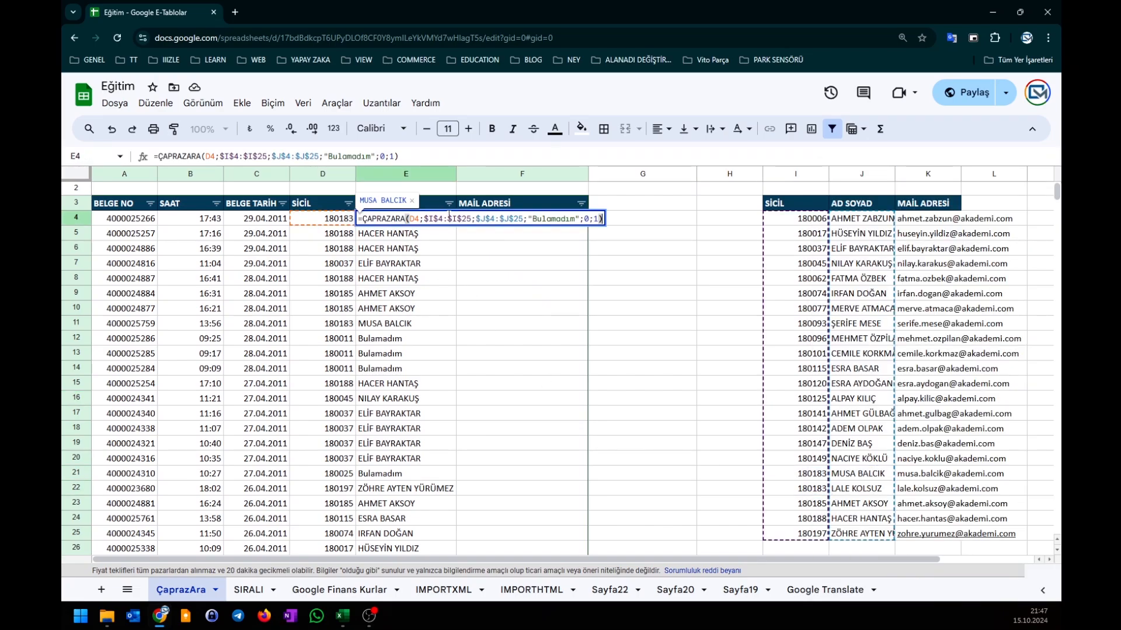
pyautogui.click(595, 220)
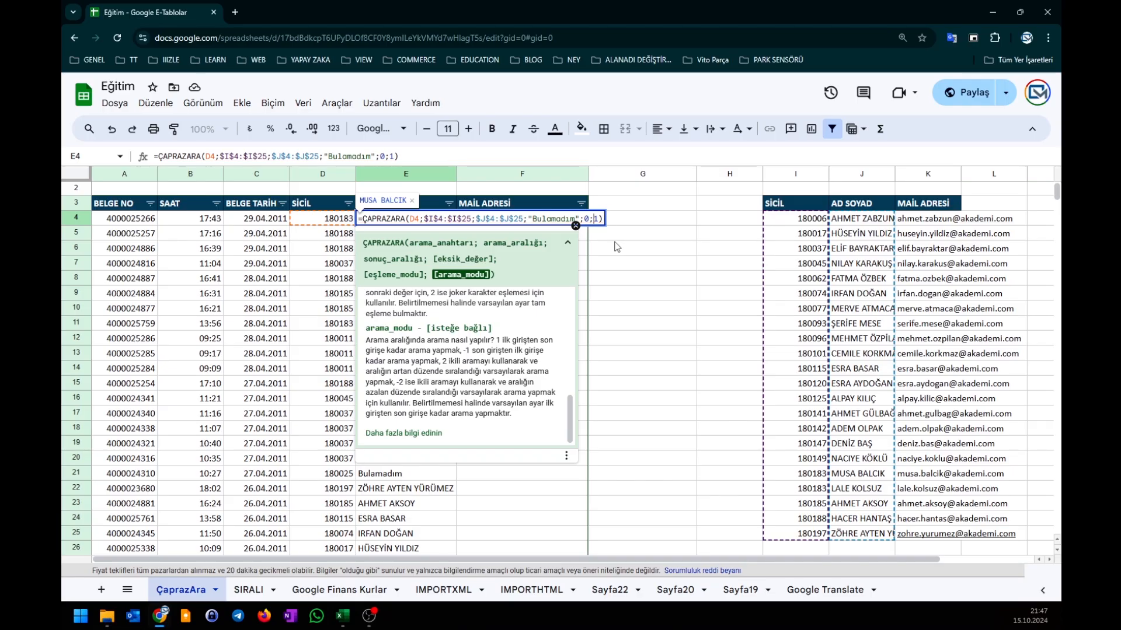
pyautogui.write('-')
pyautogui.press('Return')
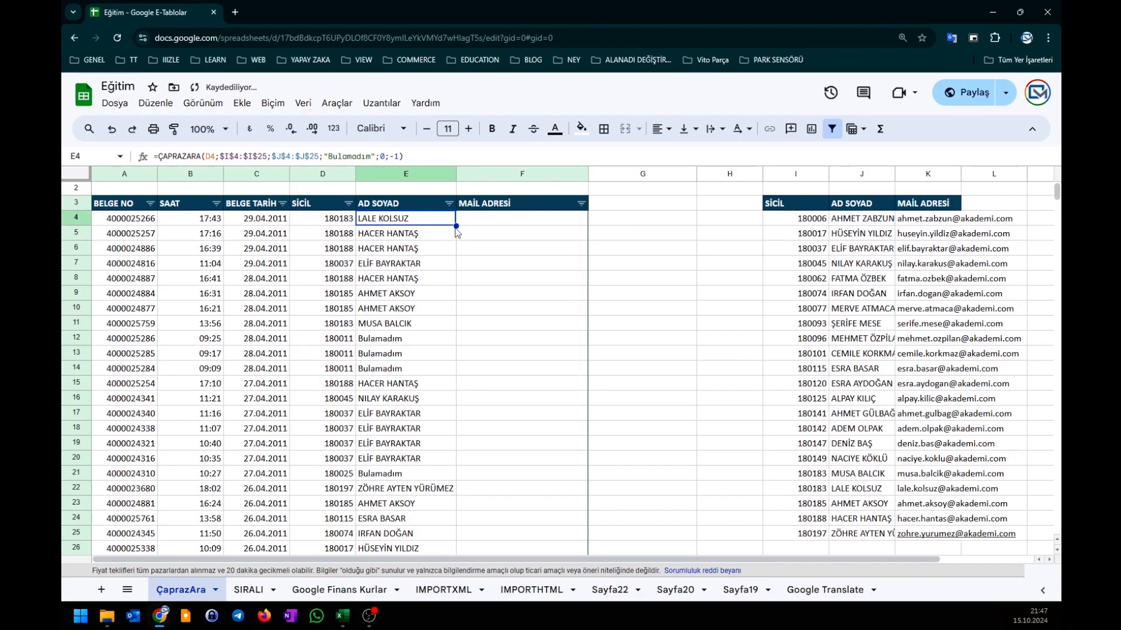